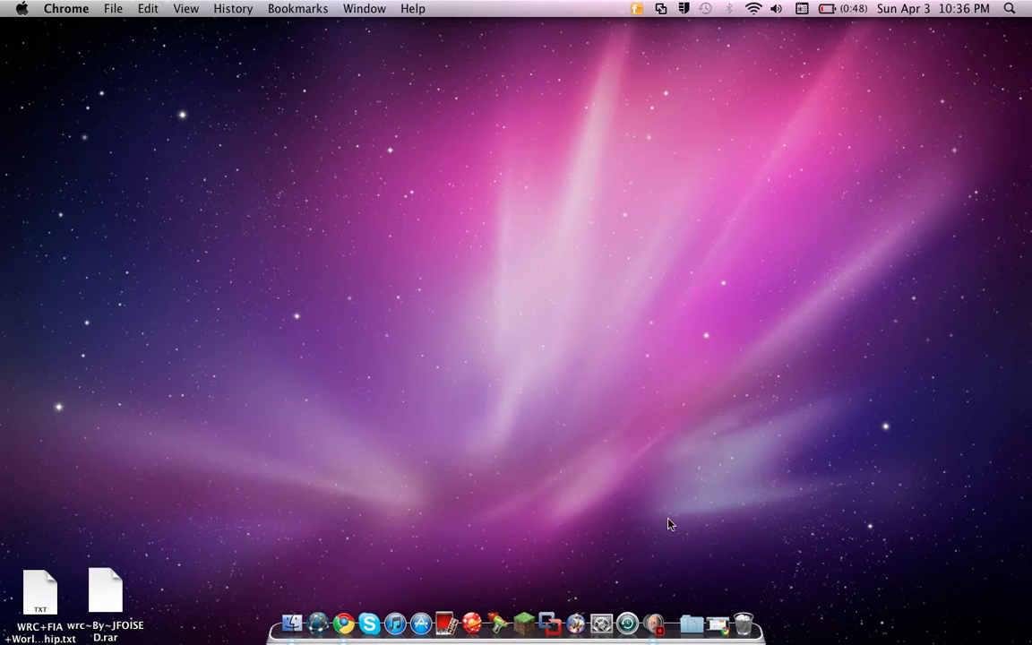
Switch to Chrome and download ModLoader Beta 1.4v2 with the grass fix from the Risugami's Mods forum thread
left_click(716, 607)
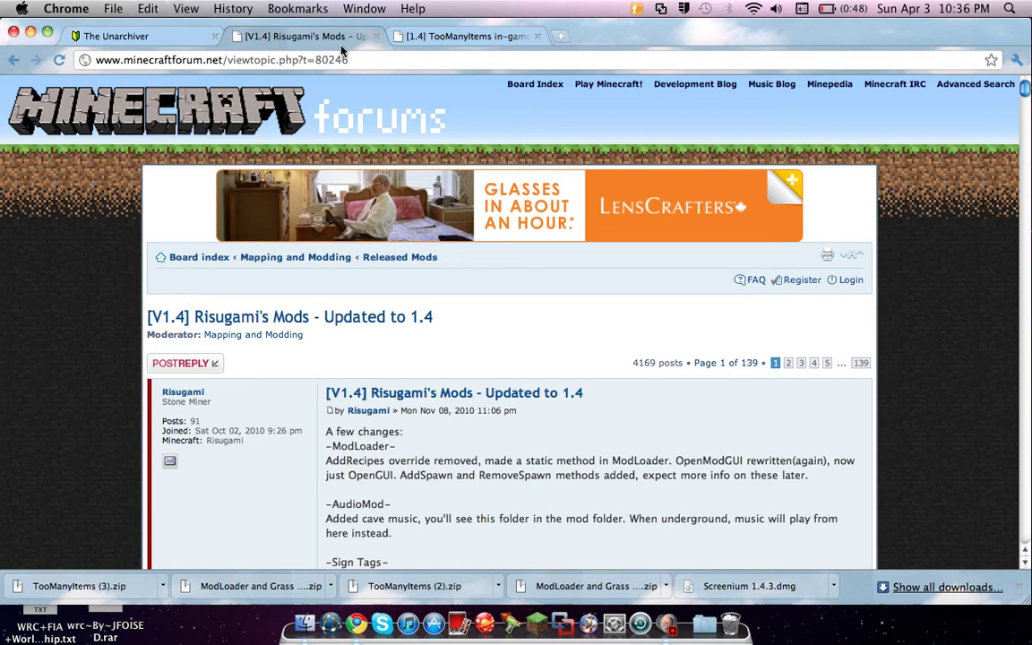
left_click(424, 38)
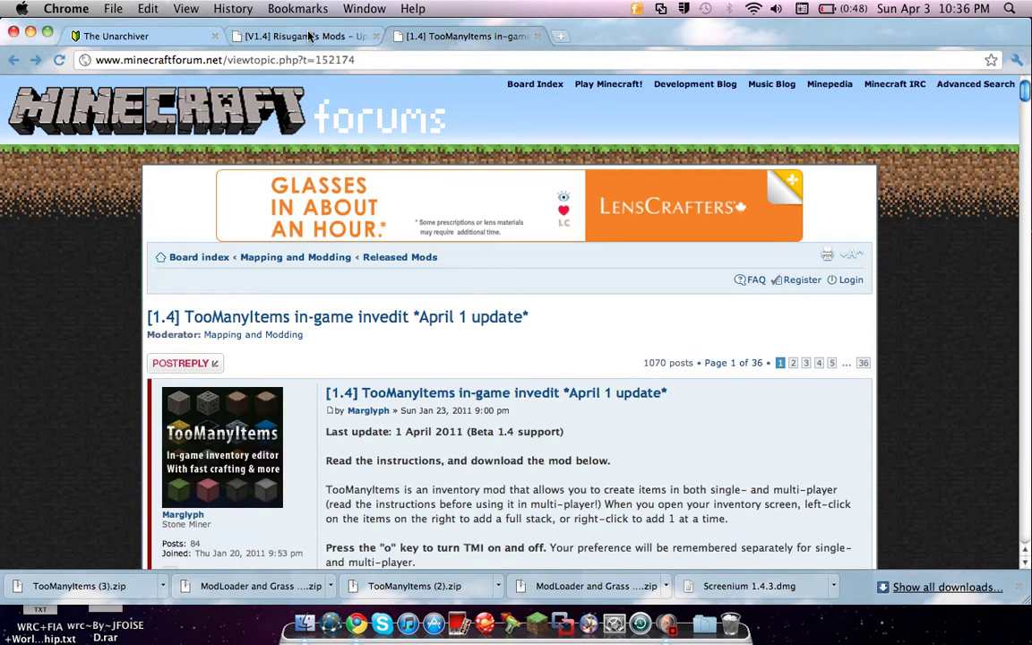
left_click(278, 35)
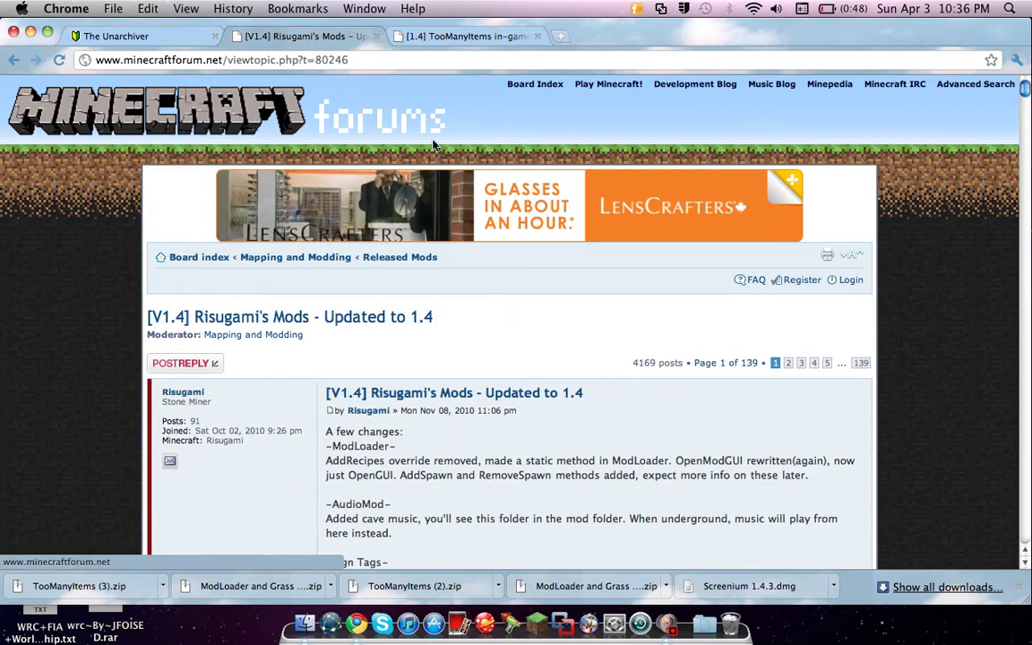
scroll(387, 114, "down", 5)
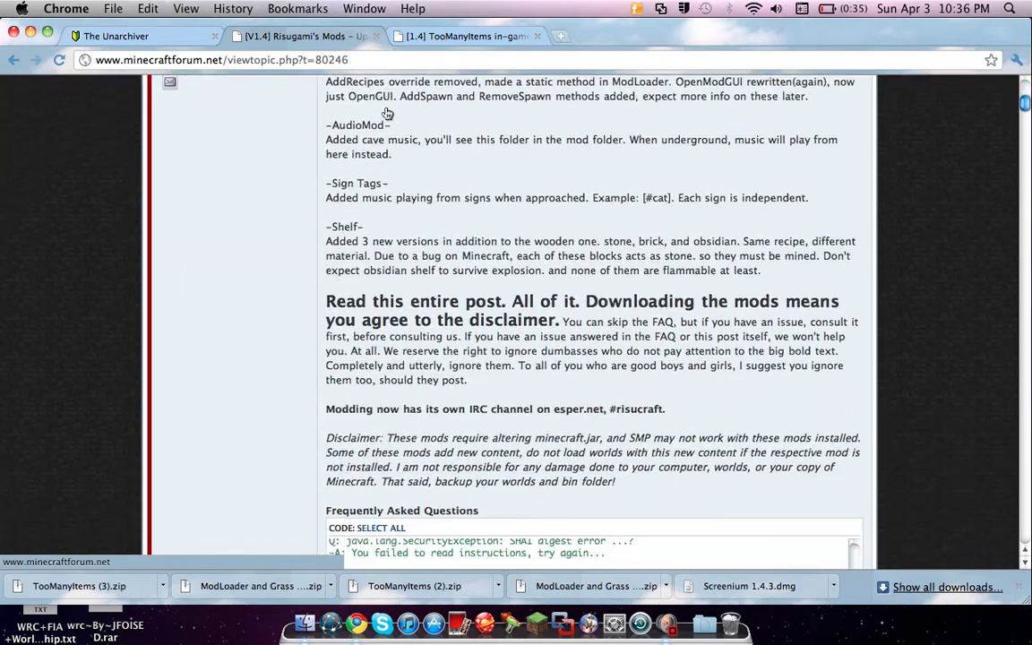
scroll(387, 113, "up", 2)
scroll(387, 114, "up", 2)
scroll(387, 114, "down", 10)
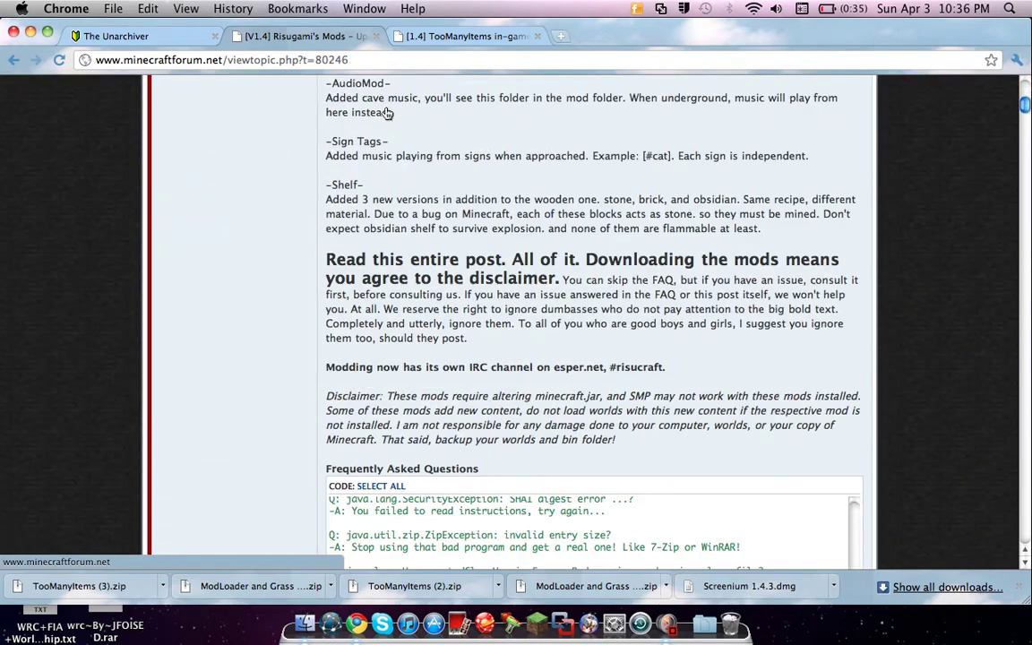
scroll(387, 114, "down", 10)
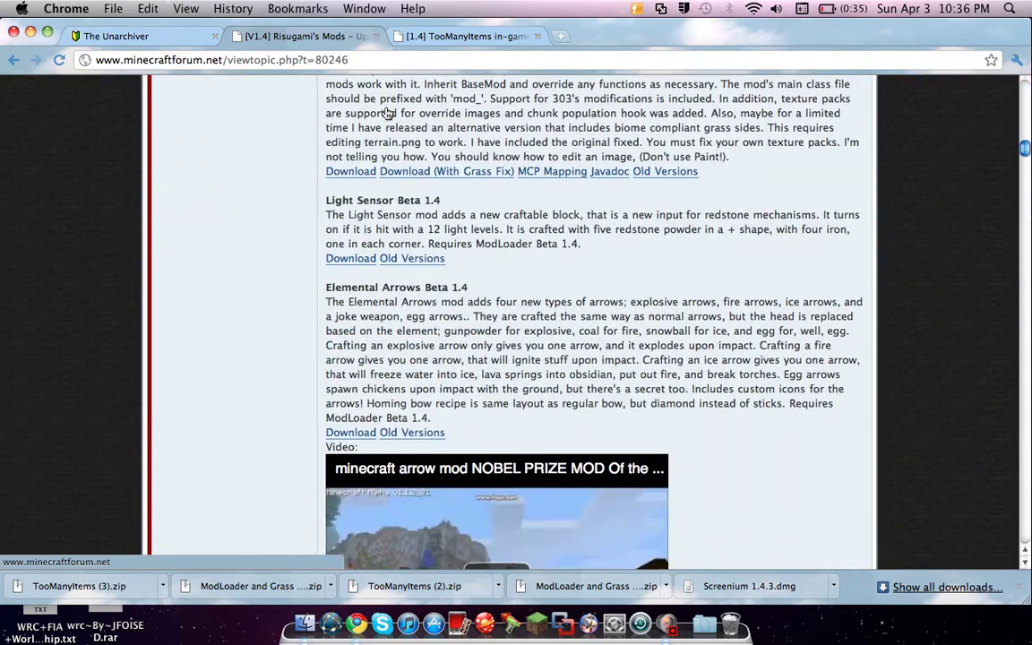
scroll(387, 114, "up", 1)
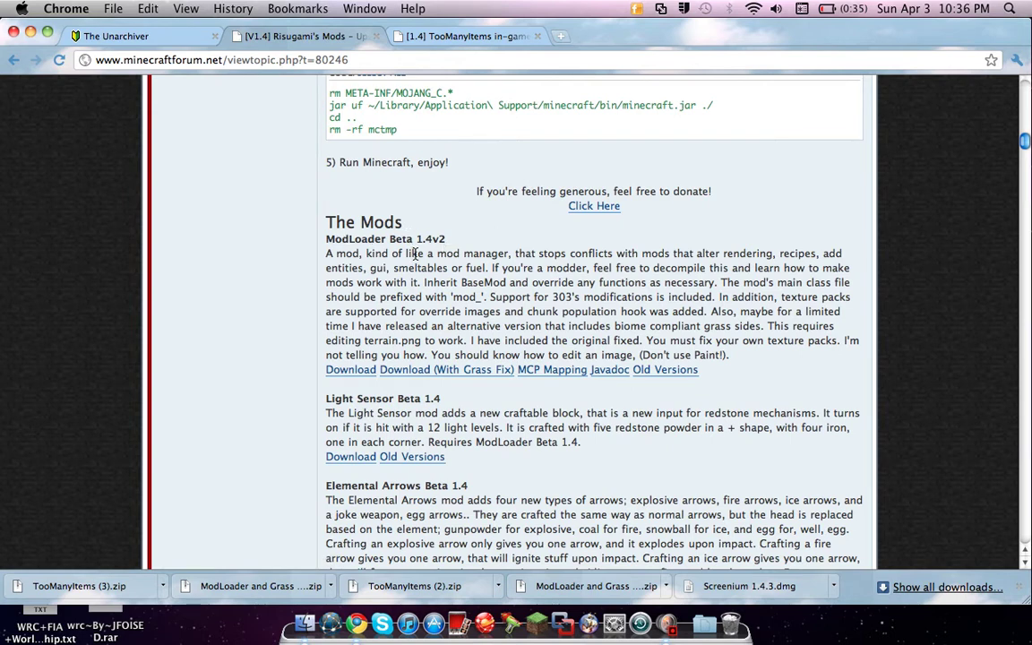
left_click(423, 374)
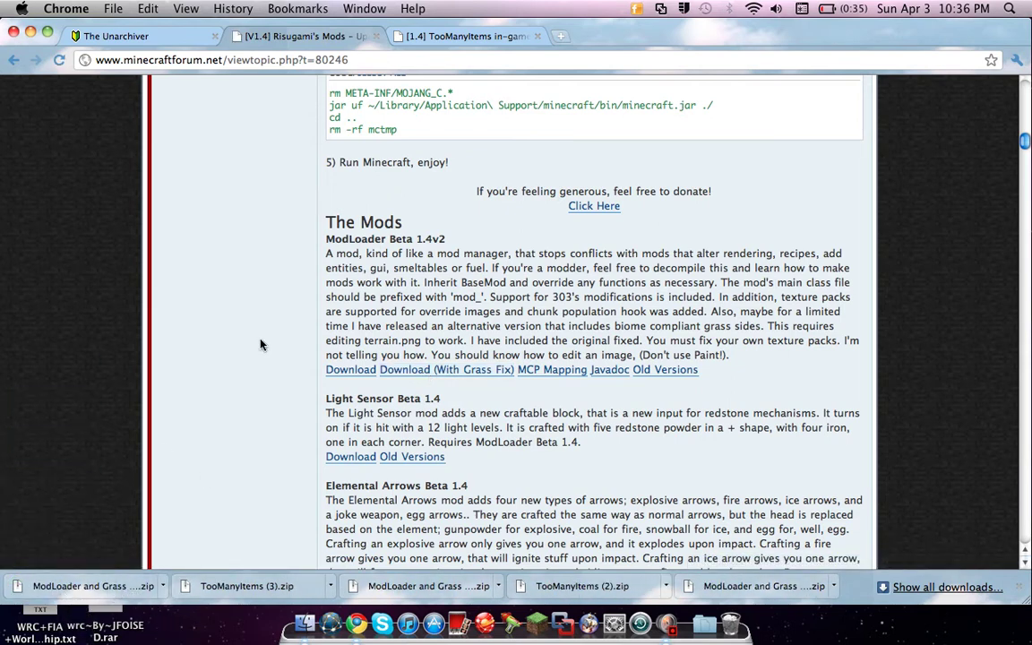
Download the current TooManyItems version for 1.4 from its forum thread via MediaFire and put the zip on the desktop
left_click(441, 37)
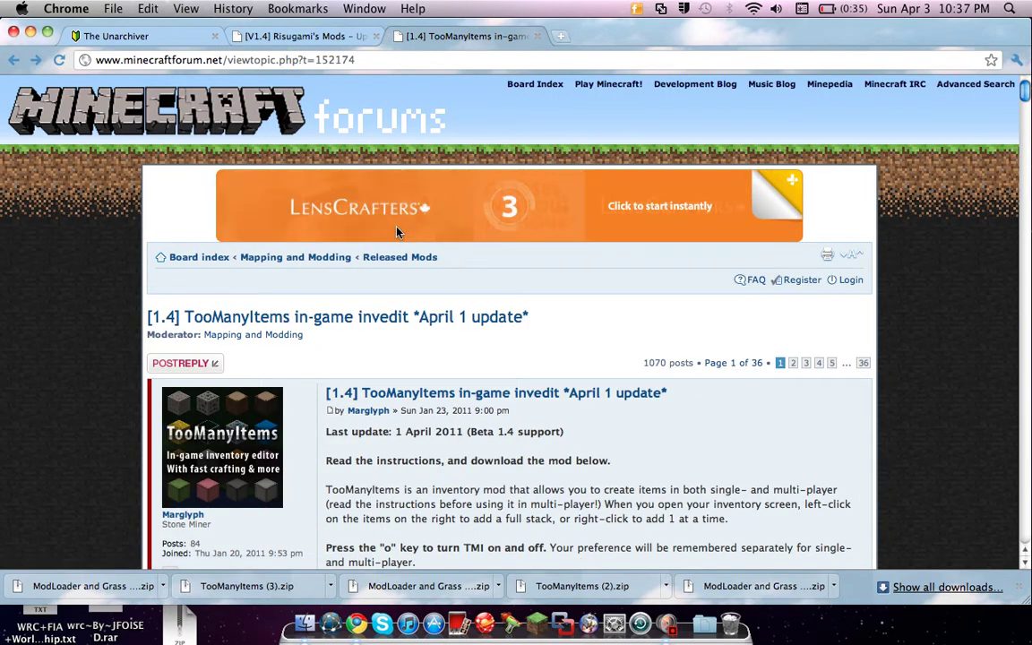
scroll(356, 203, "down", 6)
scroll(399, 232, "down", 10)
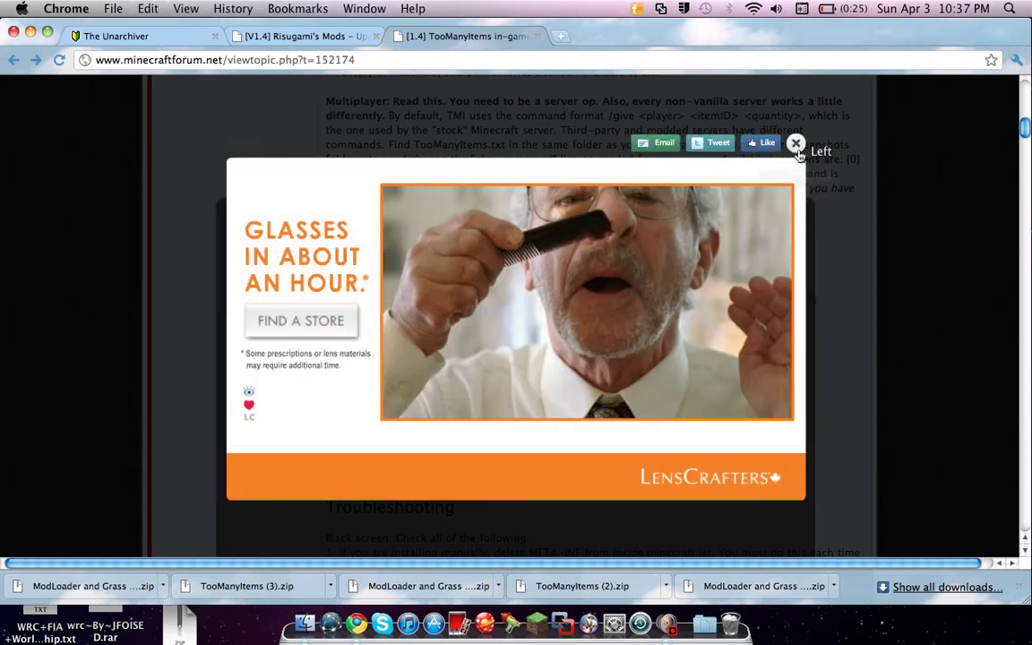
left_click(795, 143)
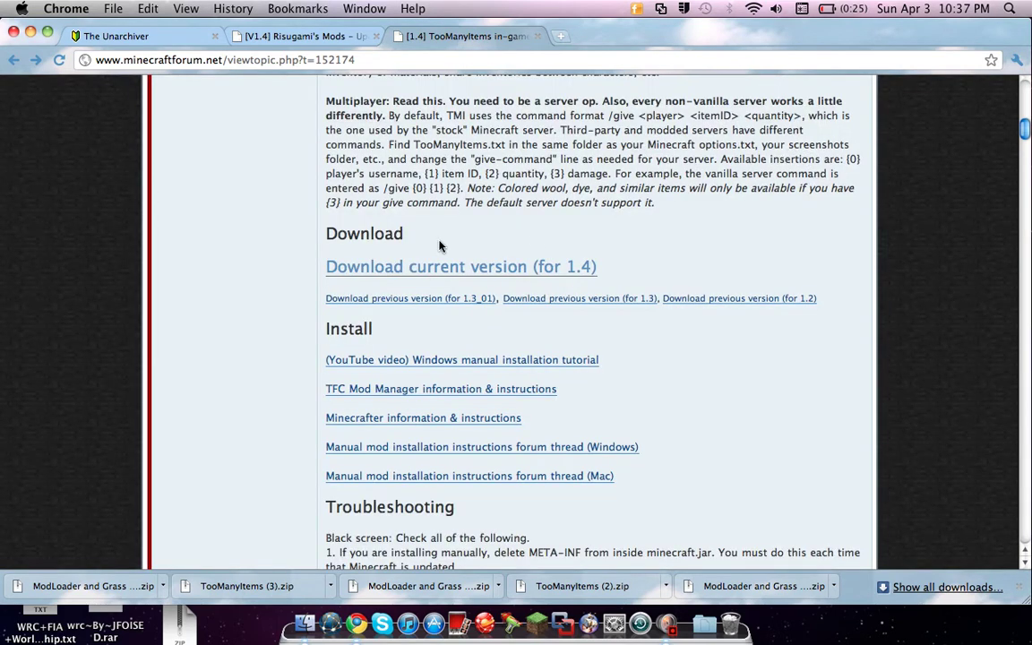
scroll(343, 216, "up", 3)
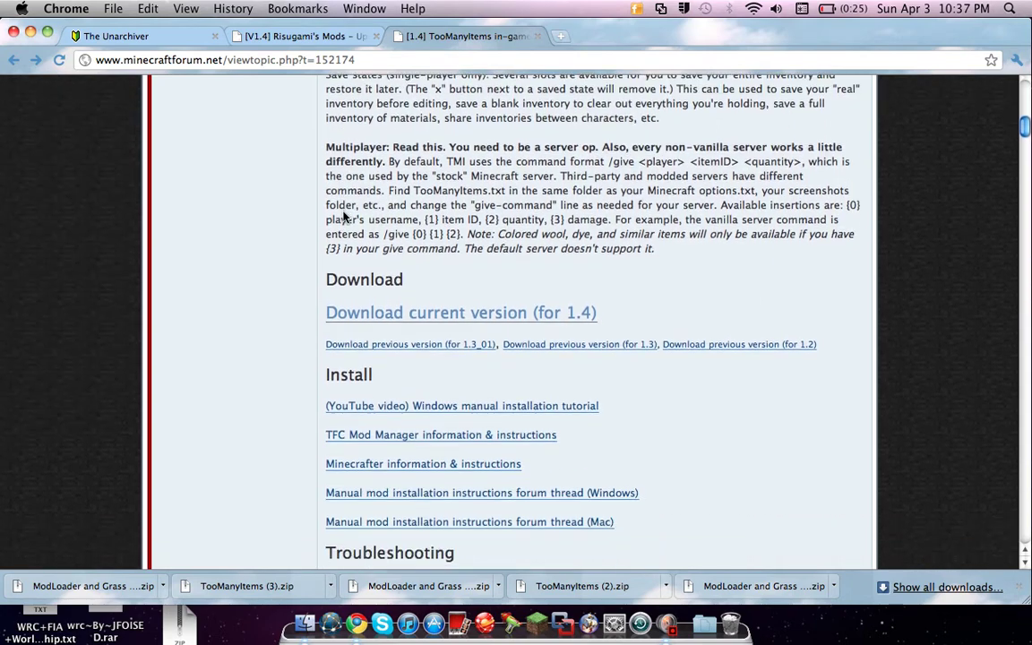
scroll(342, 233, "down", 3)
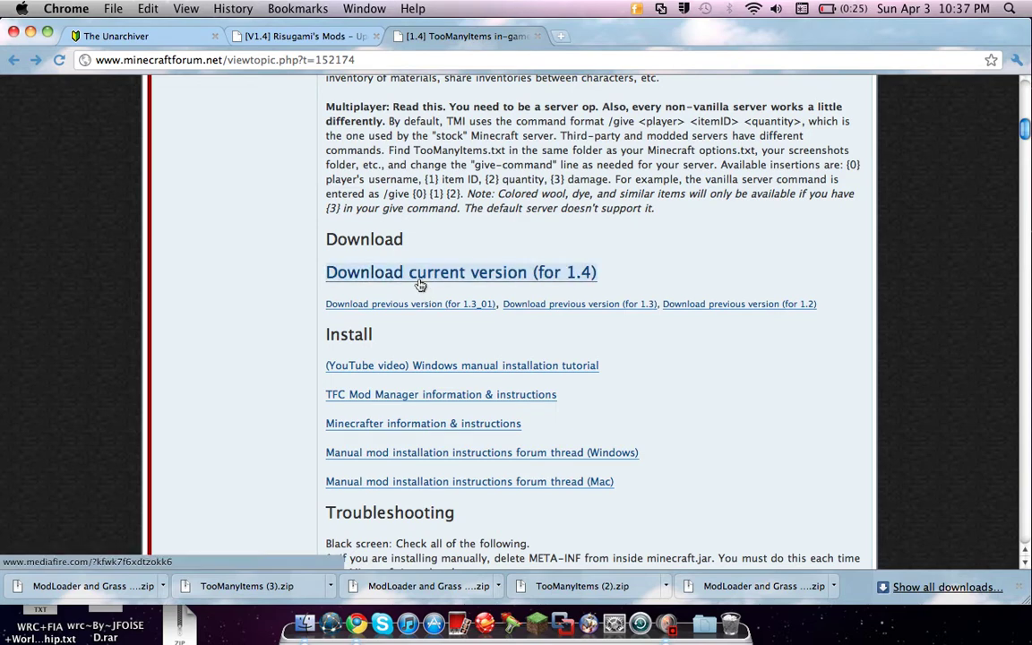
left_click(376, 280)
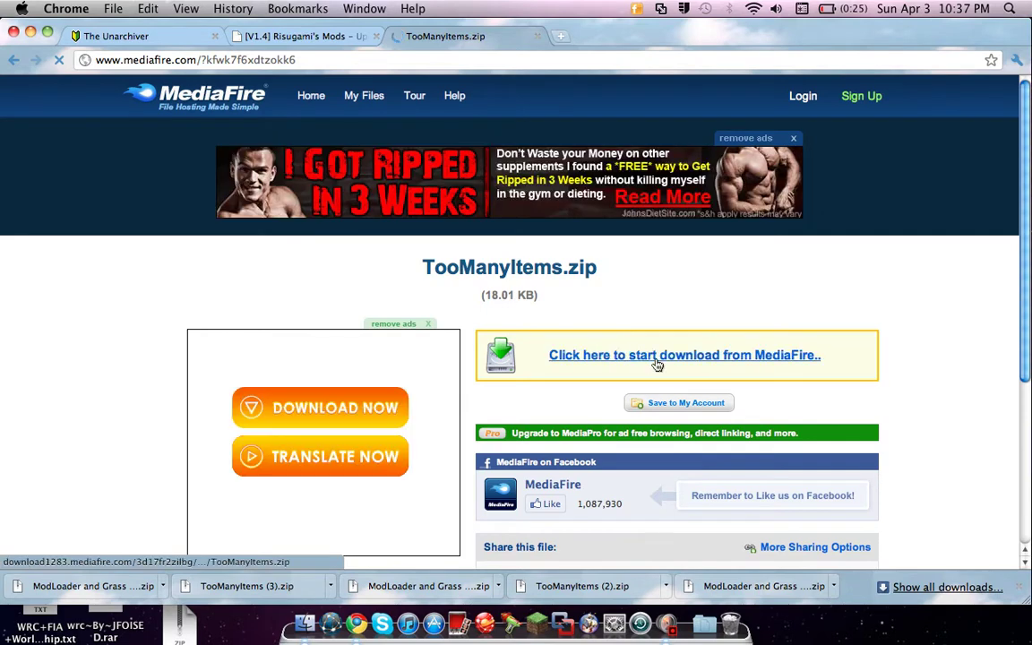
left_click(684, 361)
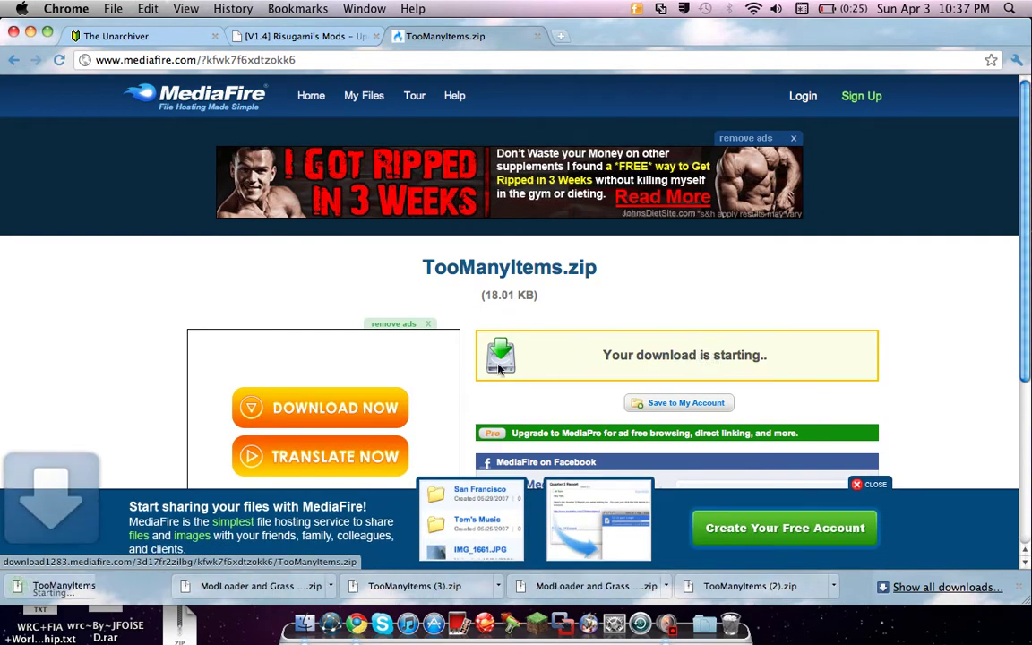
left_click_drag(67, 585, 241, 627)
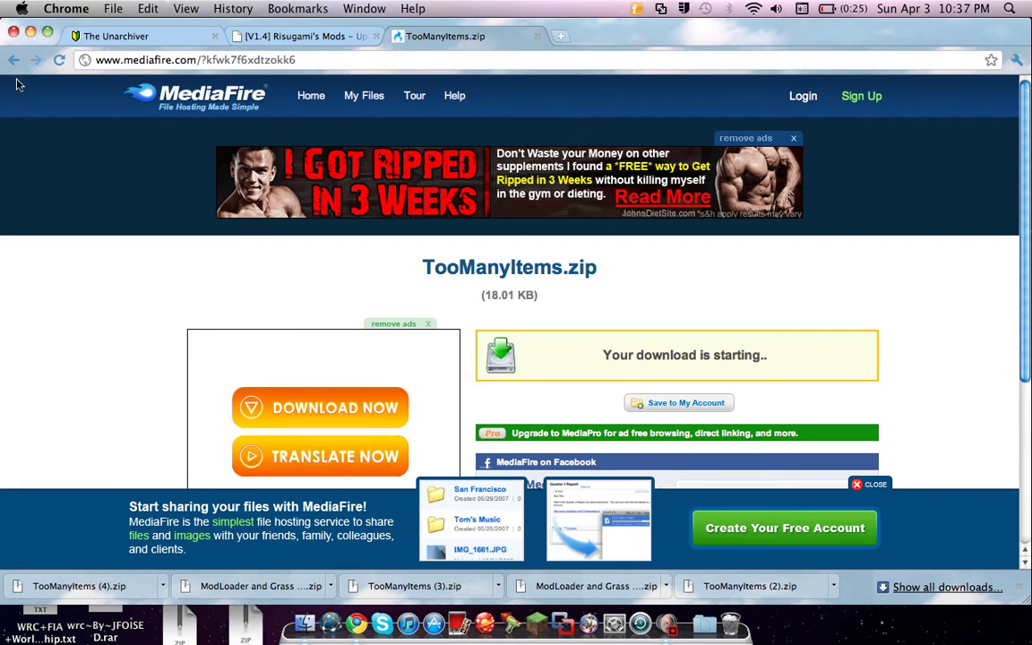
Minimize the browser and move the ModLoader and TooManyItems zips to the upper middle of the desktop
left_click(31, 32)
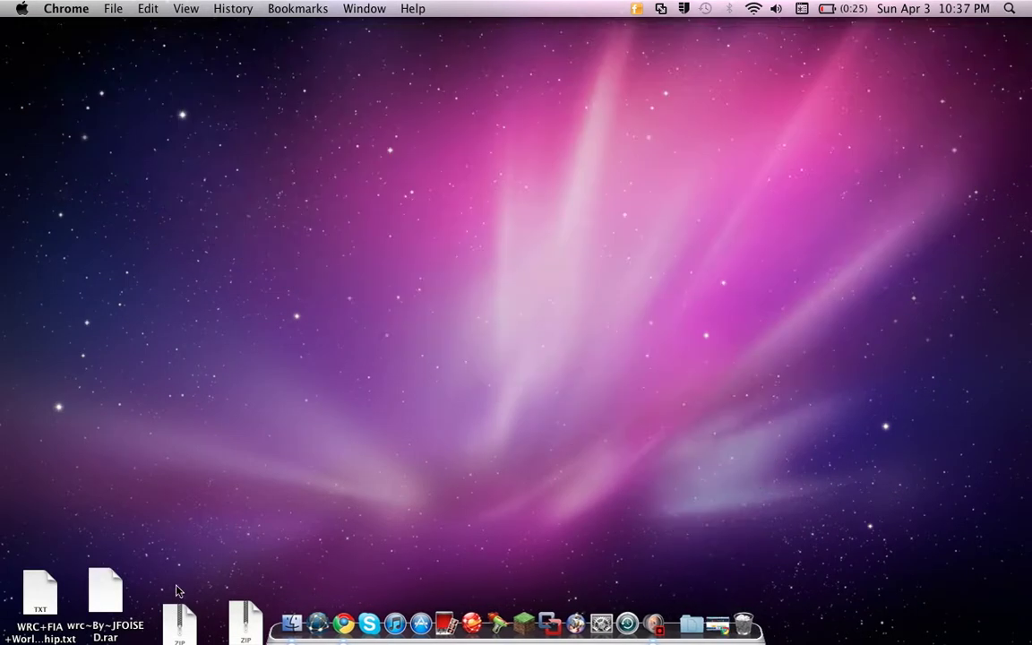
left_click_drag(177, 616, 387, 100)
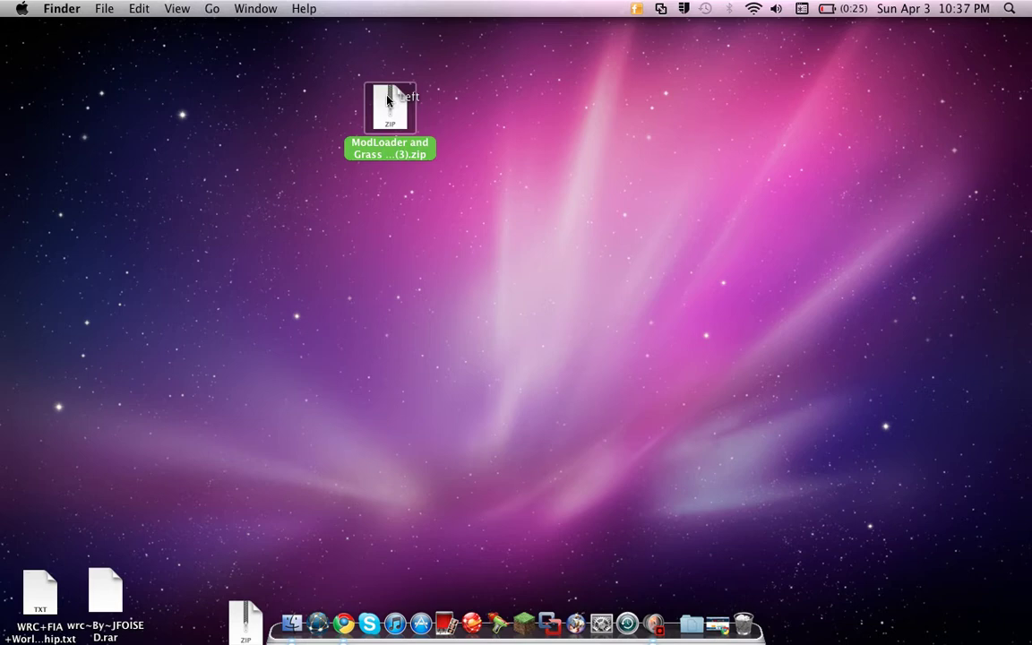
left_click_drag(245, 620, 517, 109)
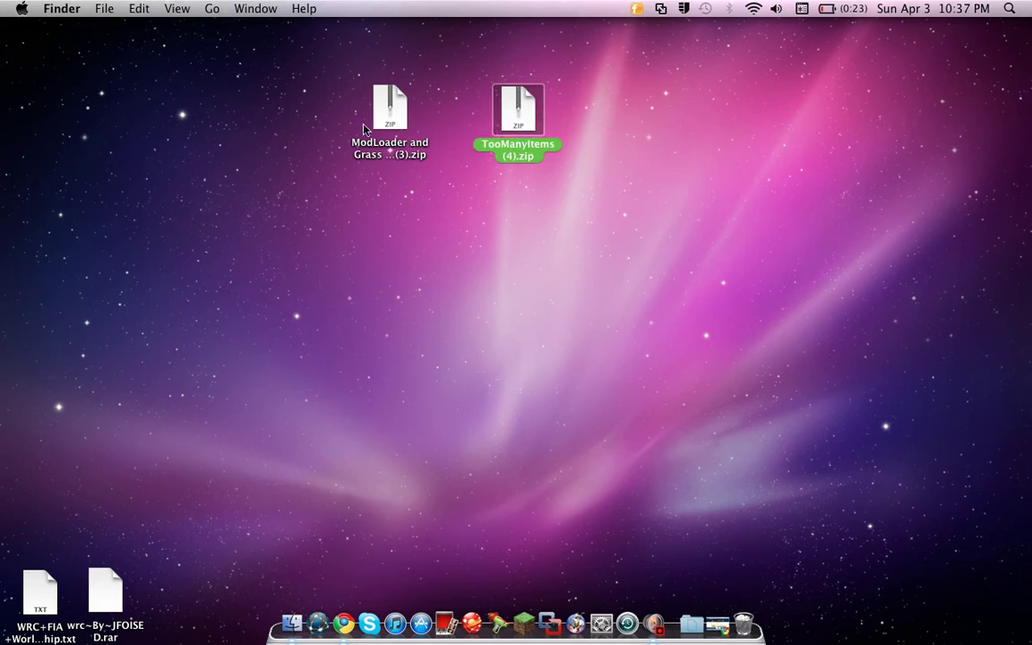
Extract the ModLoader and TooManyItems zips and move both extracted folders to clear desktop space away from the zips
double_click(391, 119)
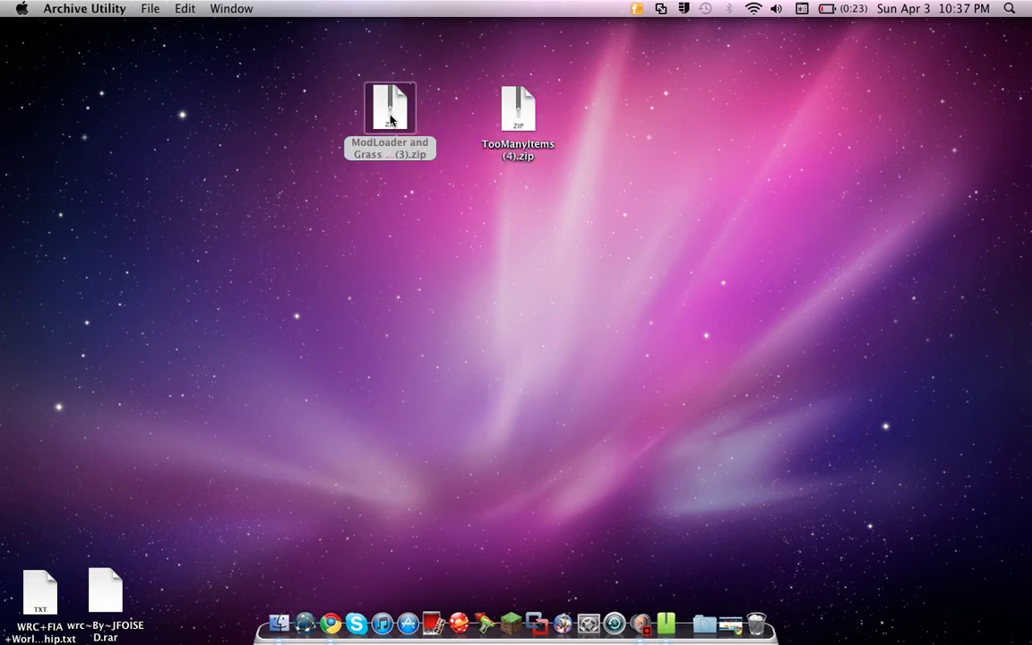
double_click(516, 113)
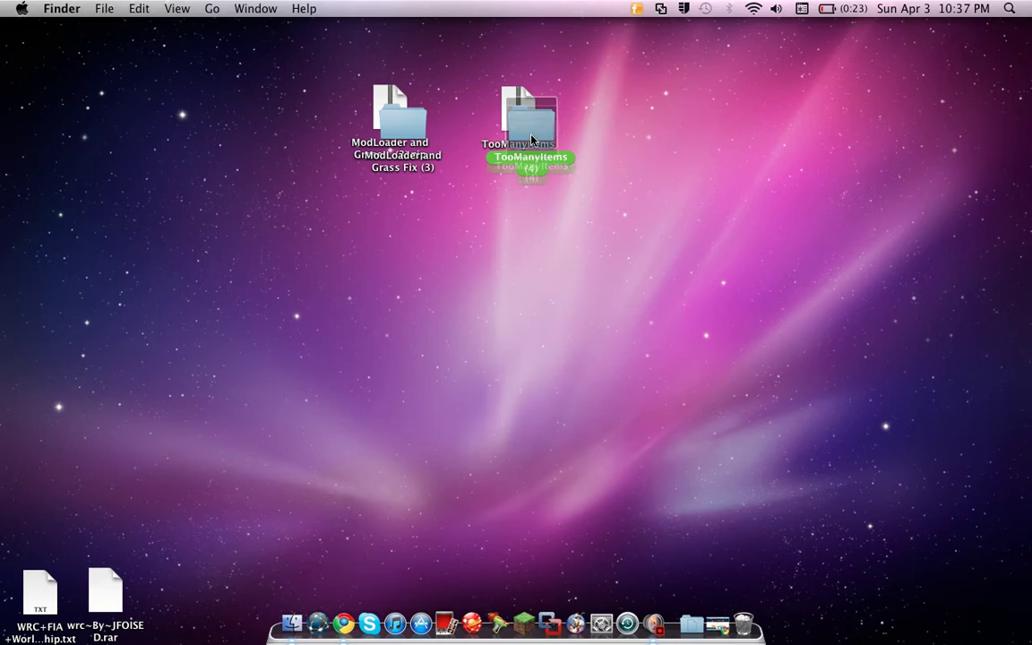
left_click_drag(536, 132, 228, 164)
left_click_drag(405, 142, 205, 284)
Open a Finder window and go to Library/Application Support/minecraft/bin in the home folder
left_click(291, 634)
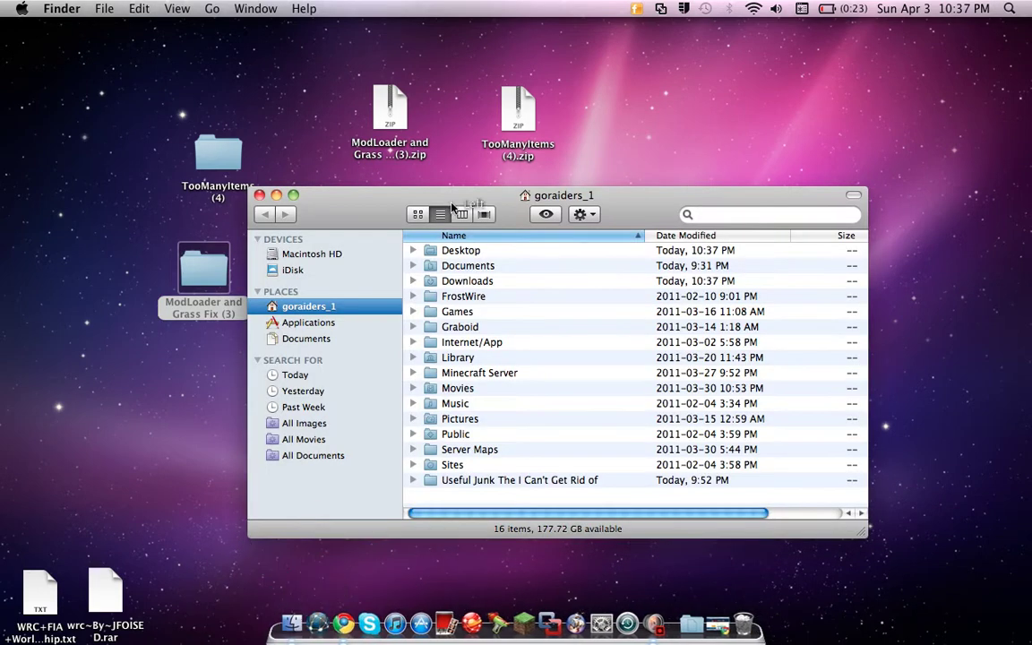
left_click_drag(414, 186, 443, 172)
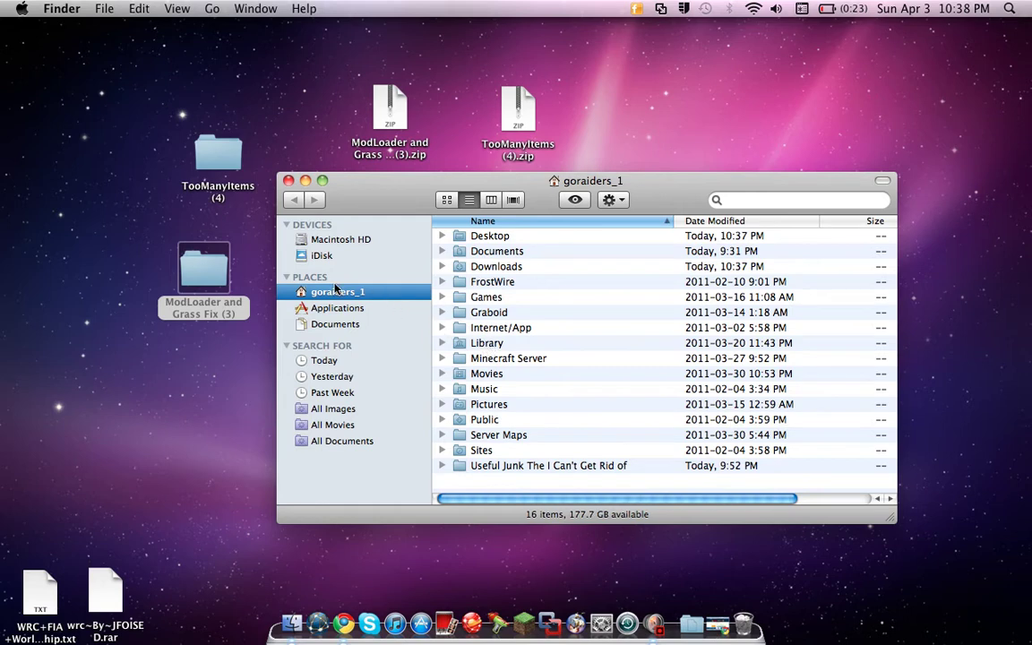
double_click(488, 342)
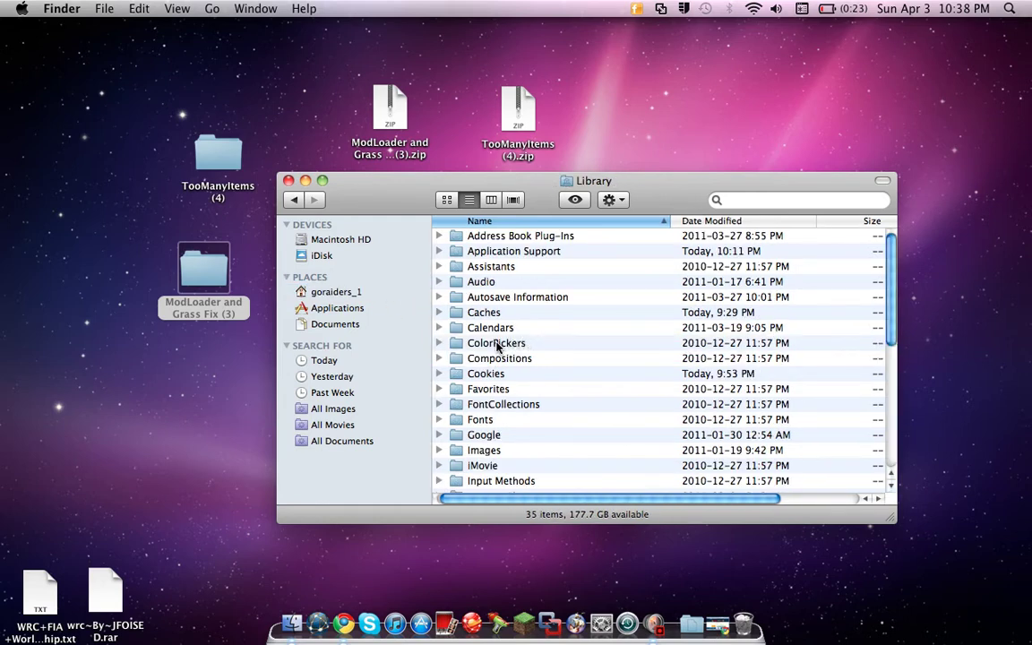
double_click(517, 254)
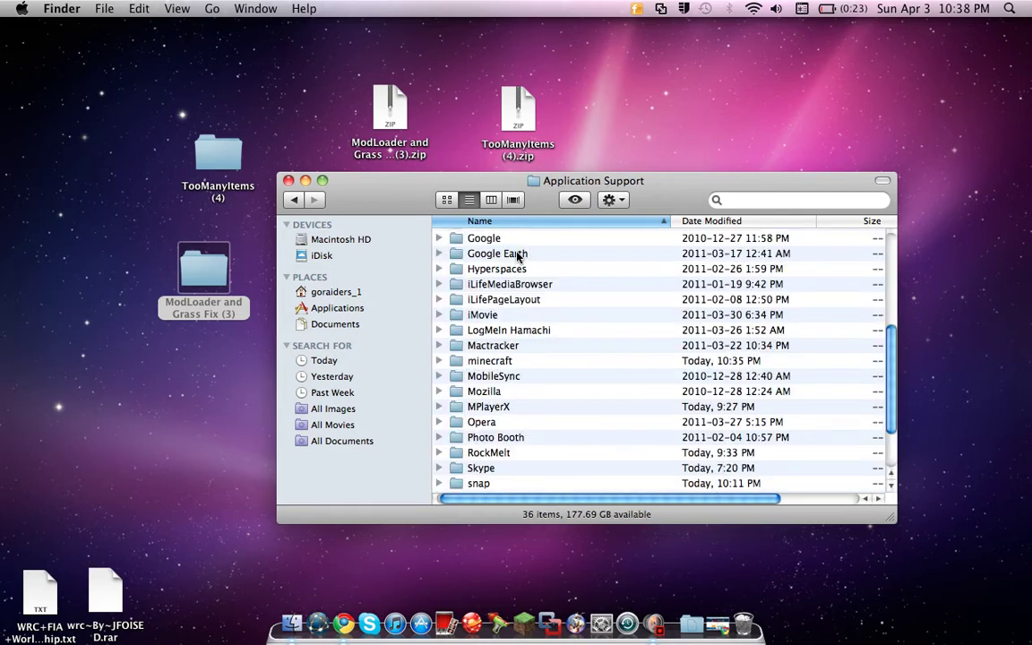
left_click(501, 362)
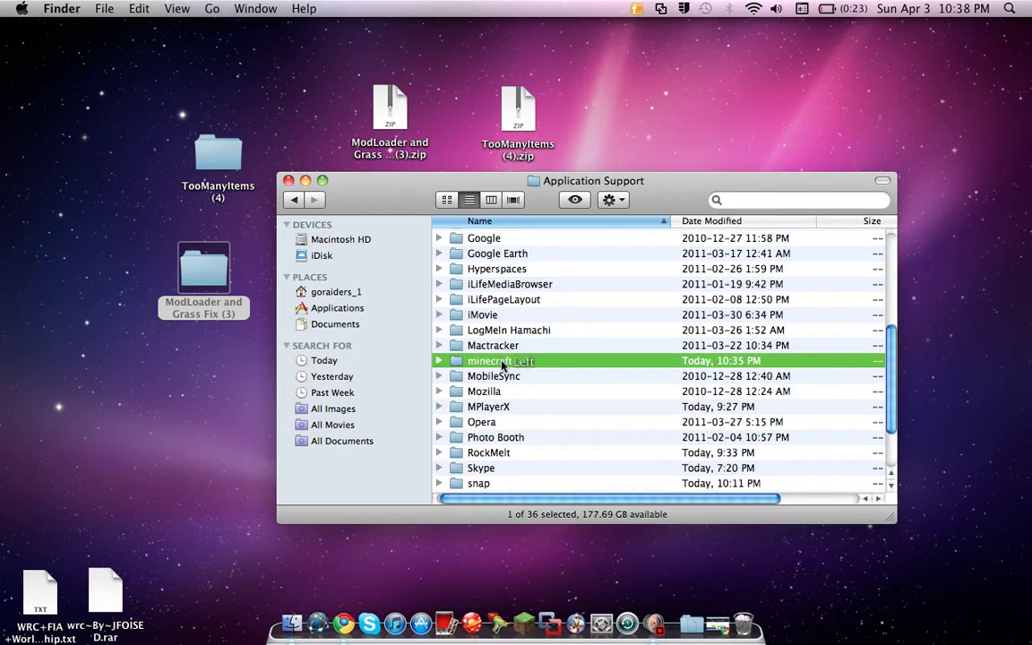
double_click(502, 362)
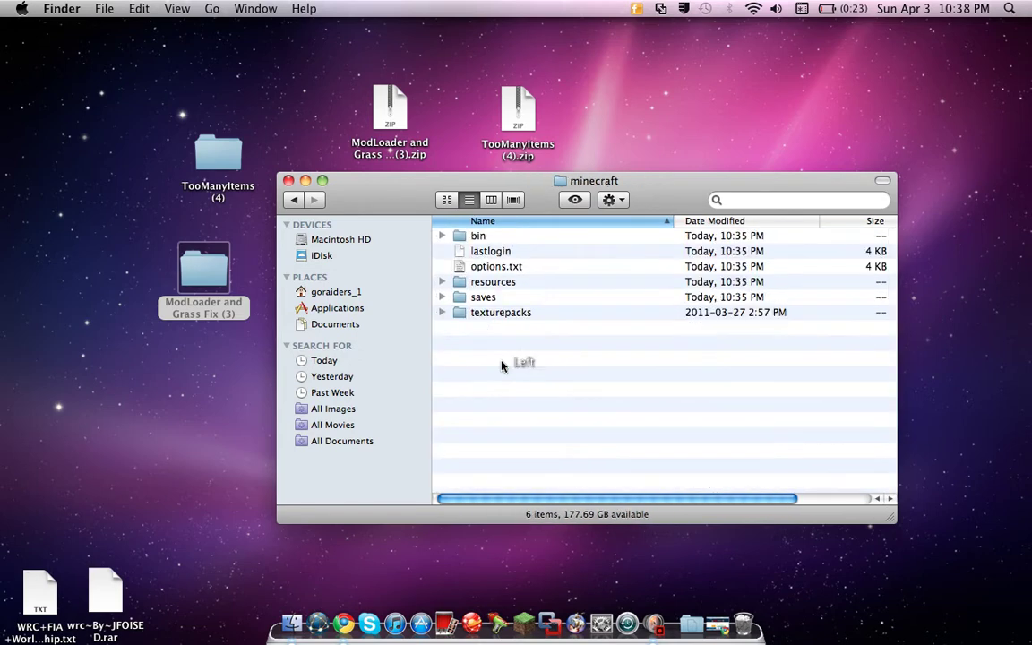
double_click(498, 236)
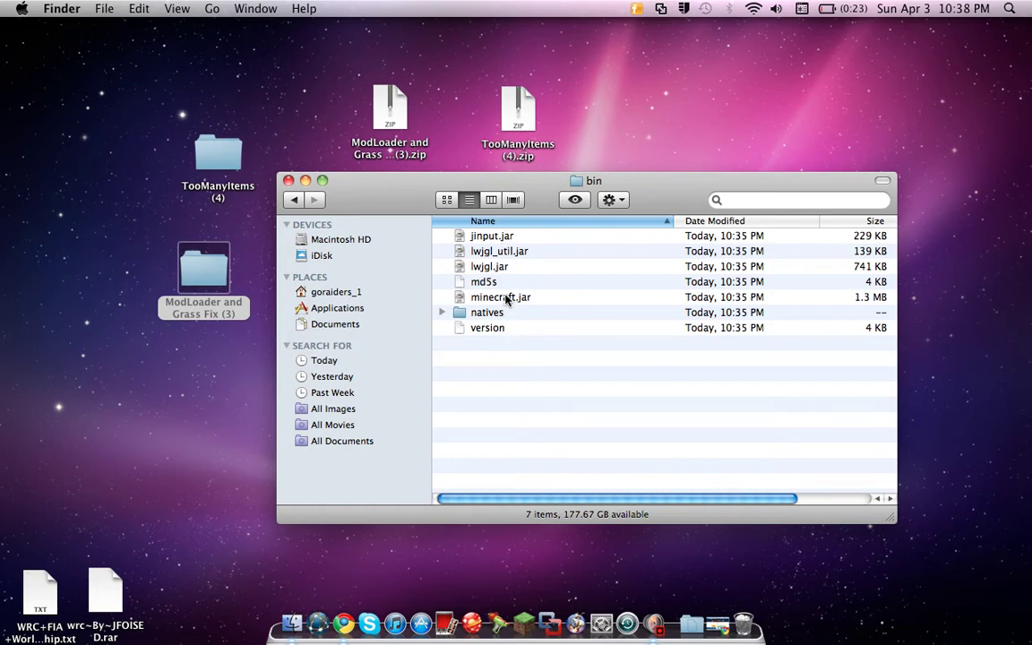
Compress minecraft.jar into a zip archive in the bin folder
left_click(506, 298)
right_click(506, 298)
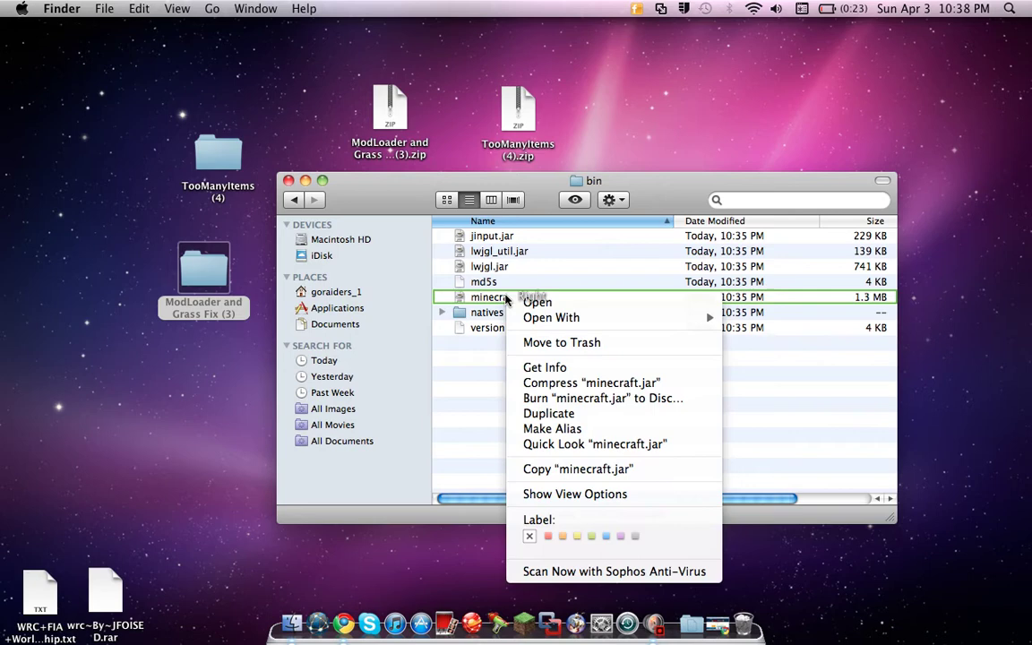
left_click(557, 385)
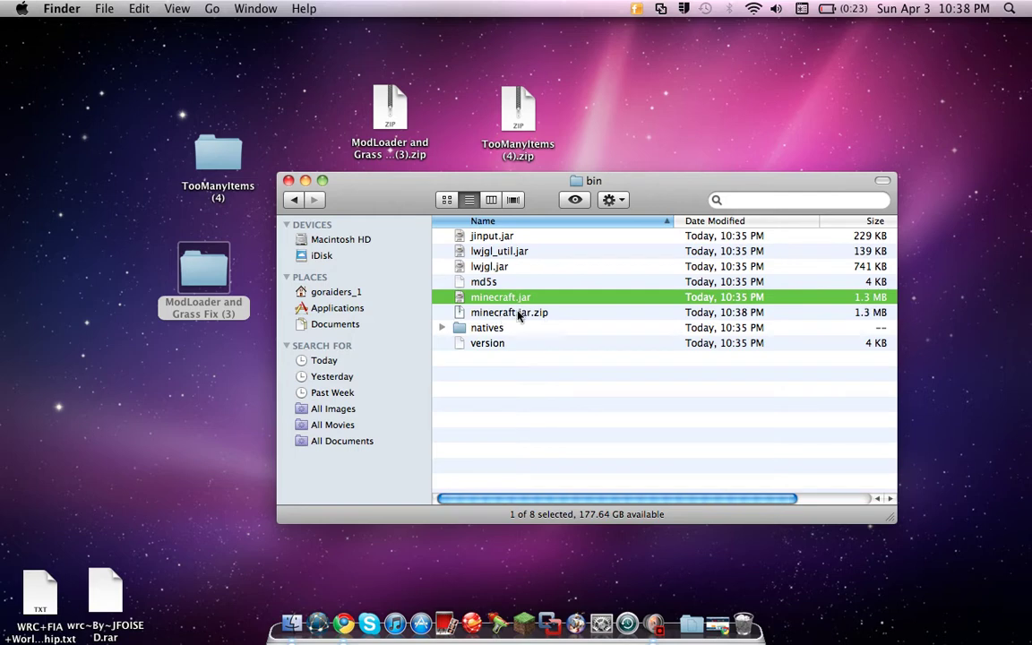
Rename the original minecraft.jar to minecraftold.jar through its file info and close the info window
left_click(522, 314)
left_click_drag(507, 295, 504, 296)
right_click(504, 296)
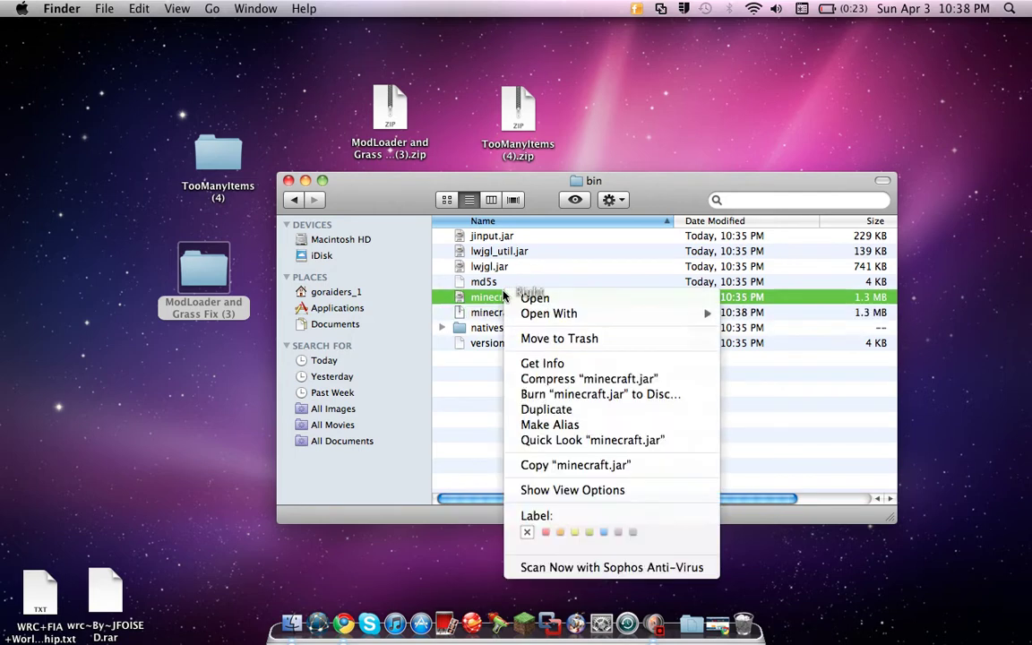
left_click(543, 364)
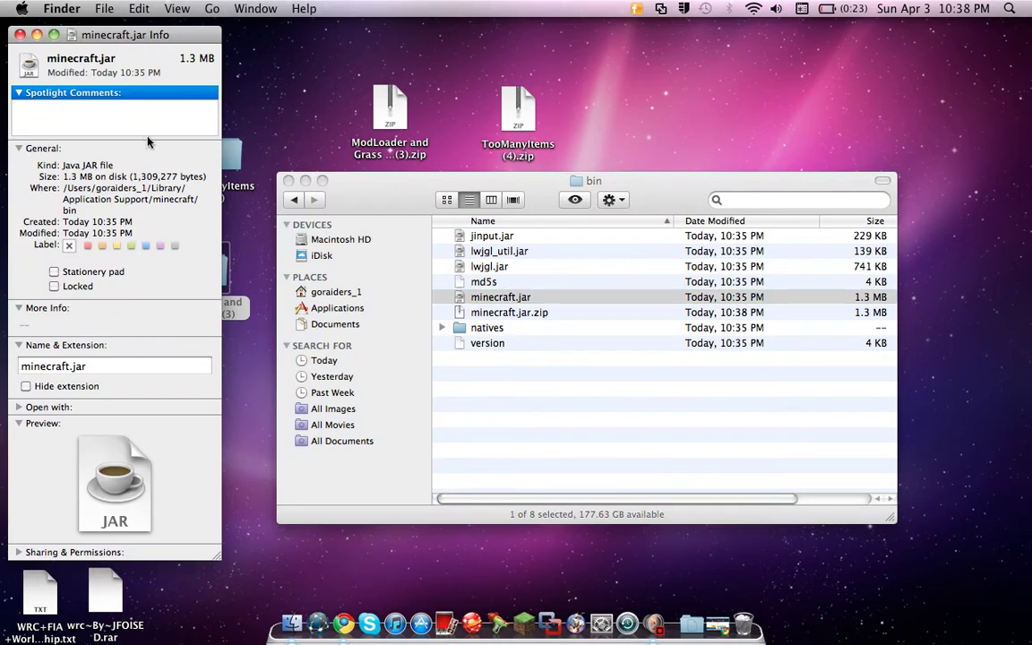
left_click(111, 365)
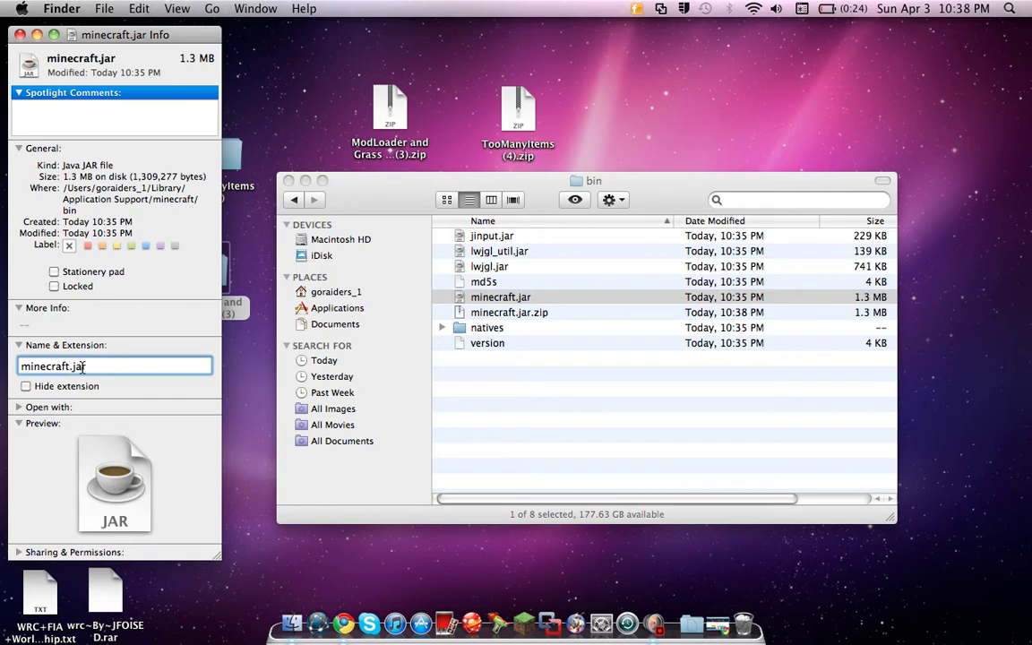
type("old")
key("Return")
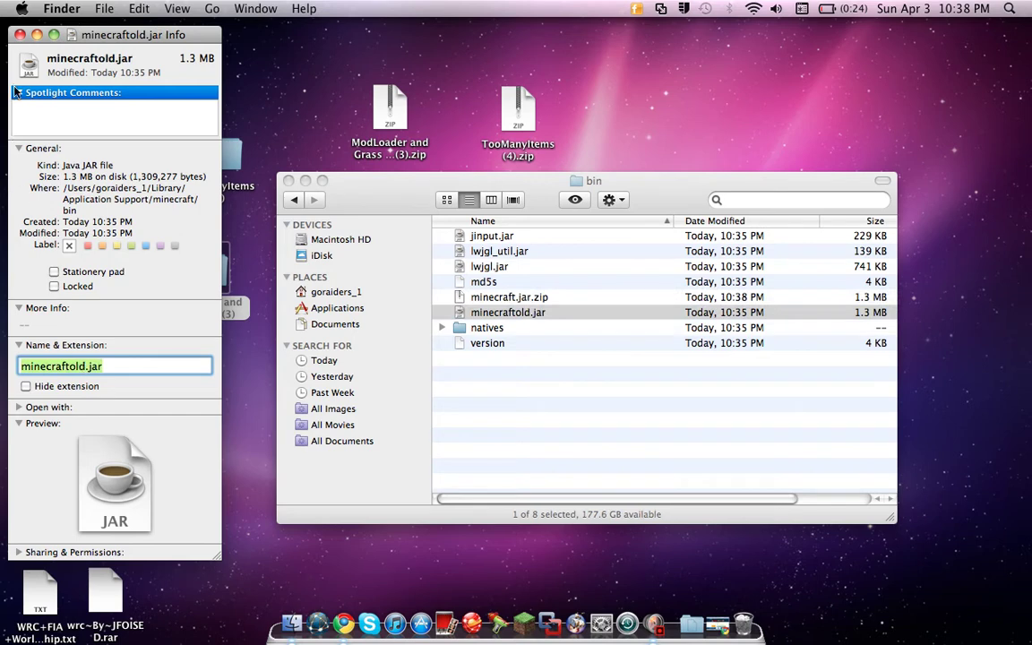
left_click(20, 35)
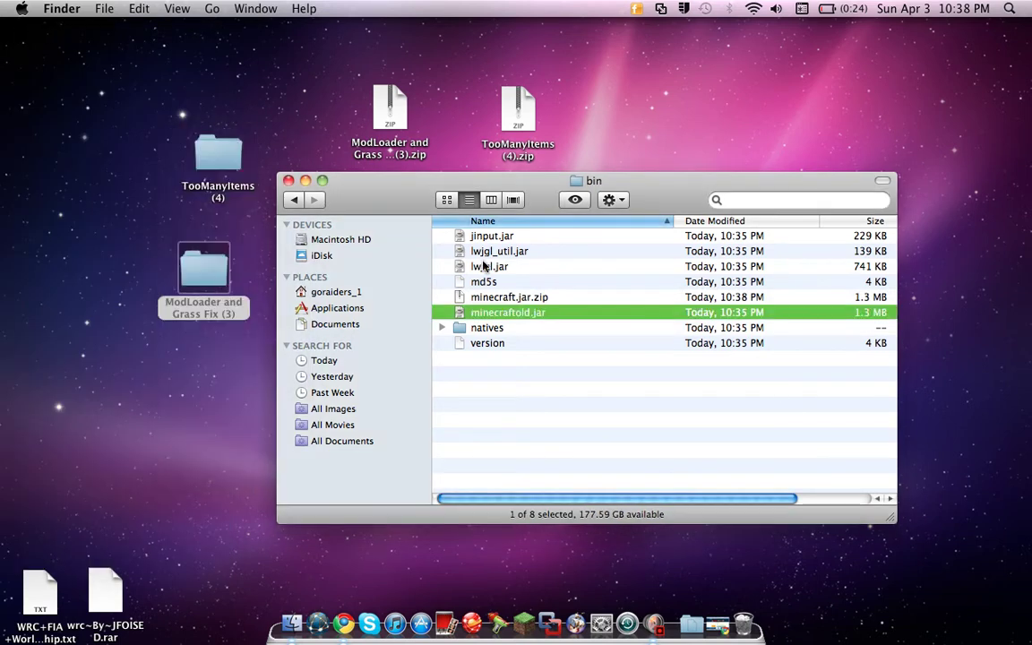
Extract minecraft.jar.zip in the bin folder and open the resulting minecraft folder to look through its class files
left_click(510, 300)
double_click(510, 301)
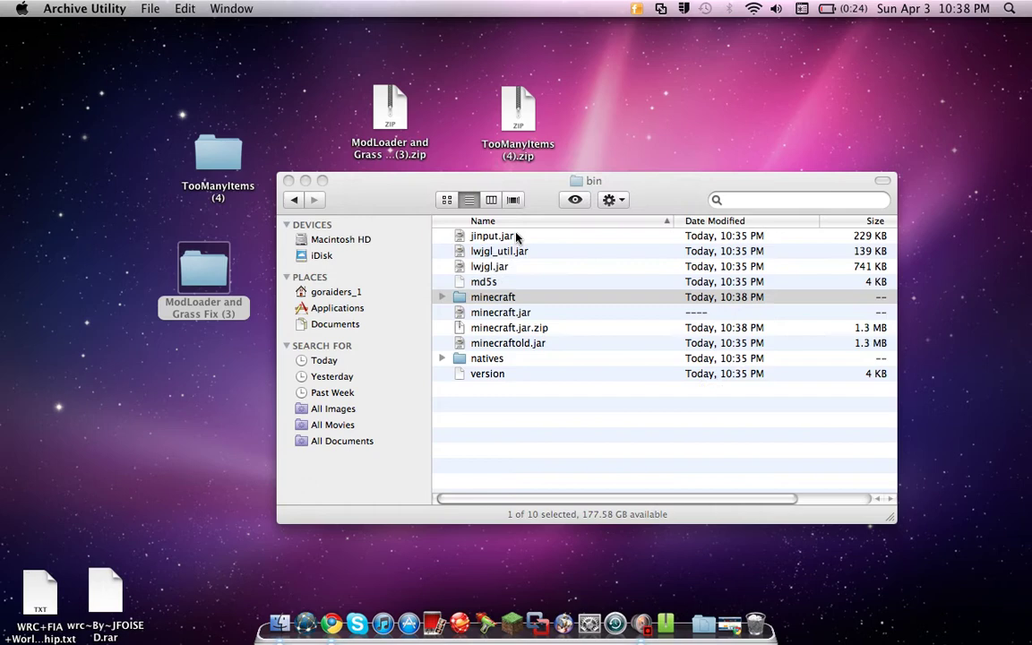
double_click(506, 300)
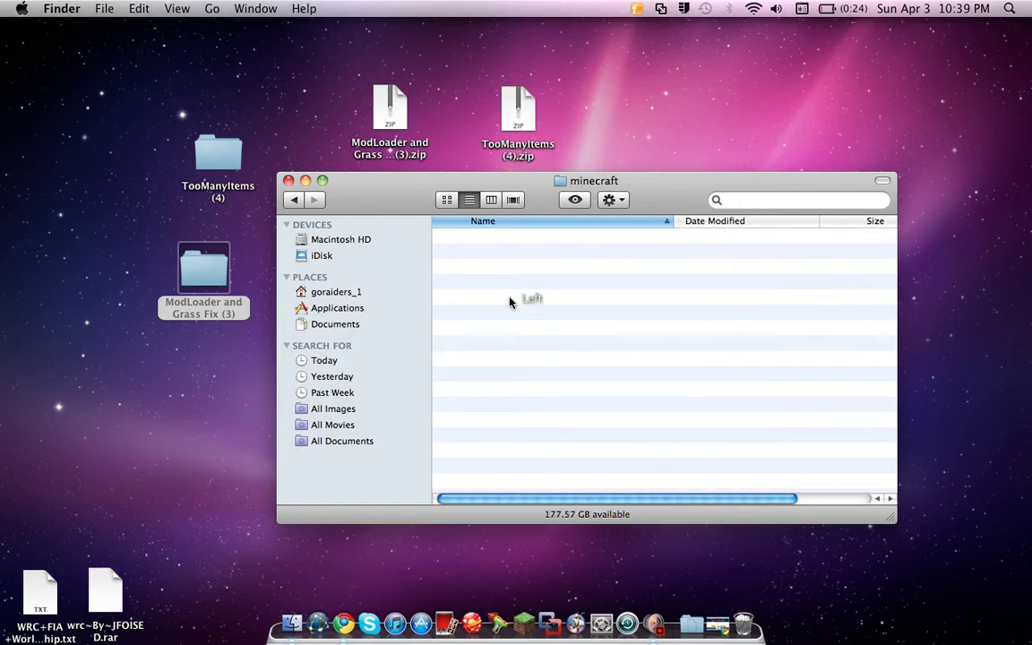
scroll(534, 266, "down", 3)
scroll(535, 266, "up", 3)
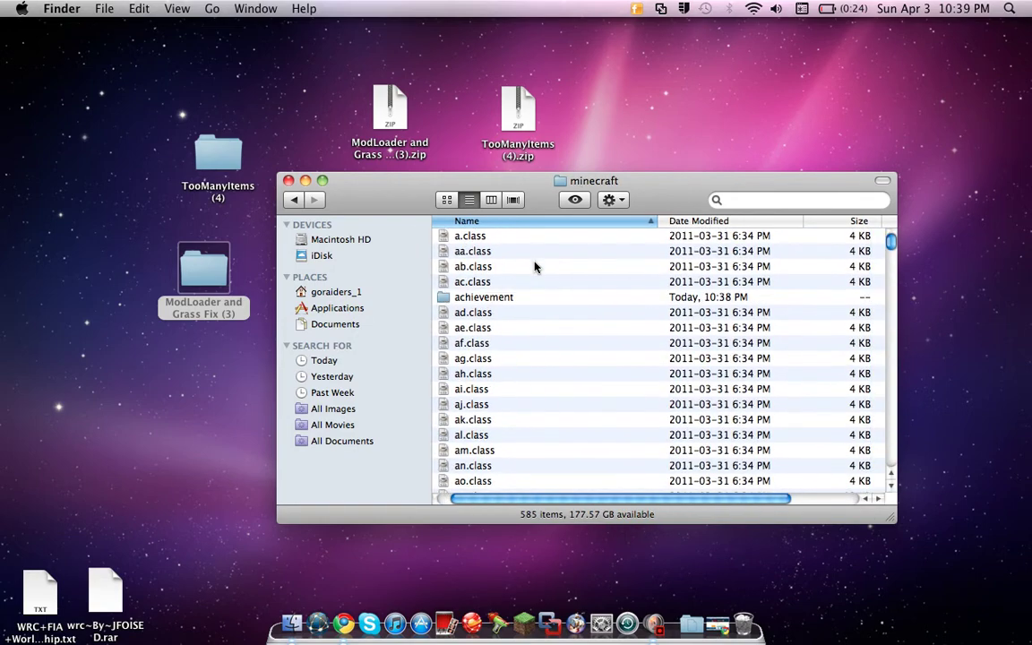
scroll(622, 350, "down", 20)
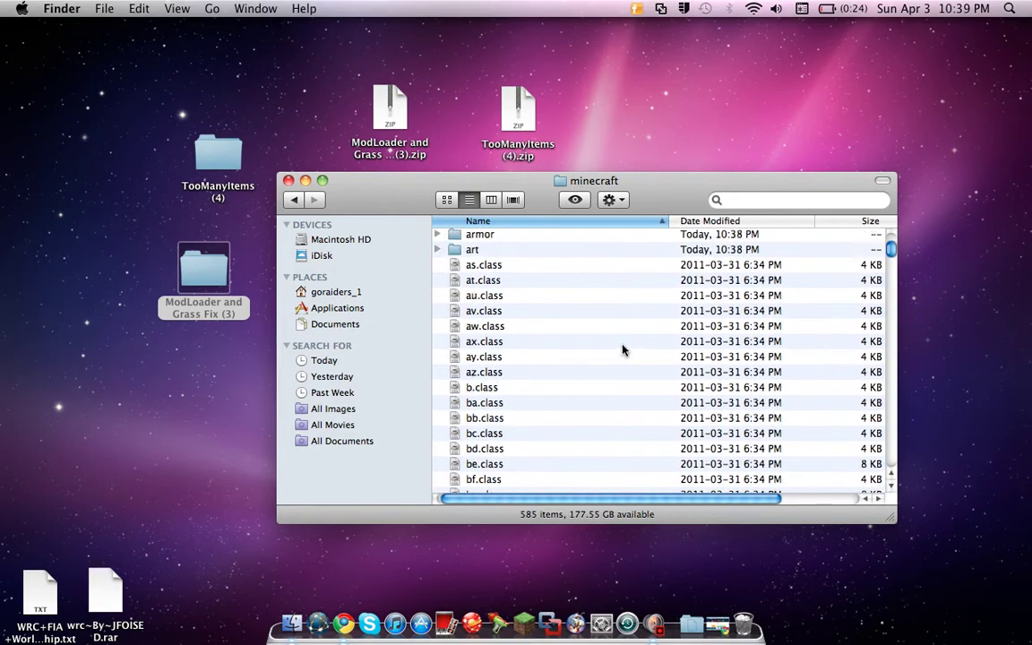
scroll(622, 351, "up", 10)
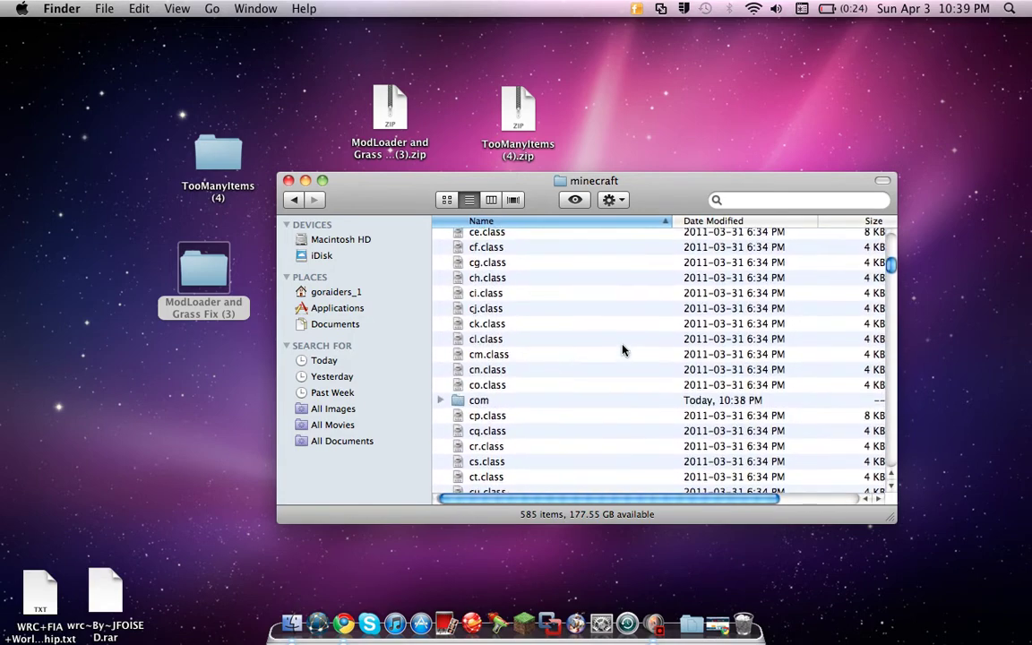
scroll(622, 350, "up", 10)
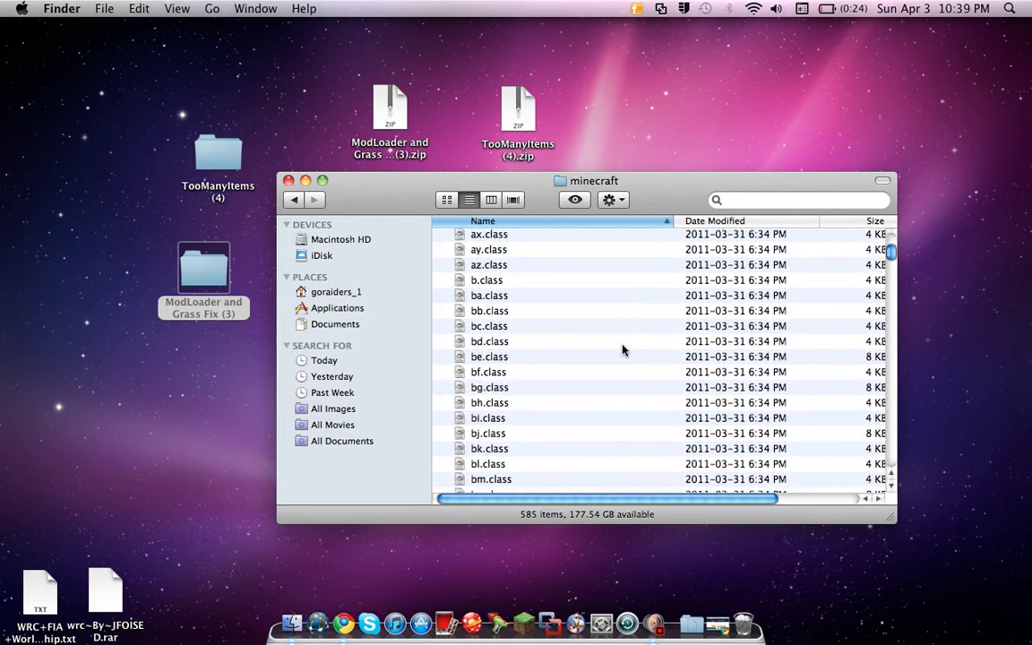
scroll(622, 350, "up", 5)
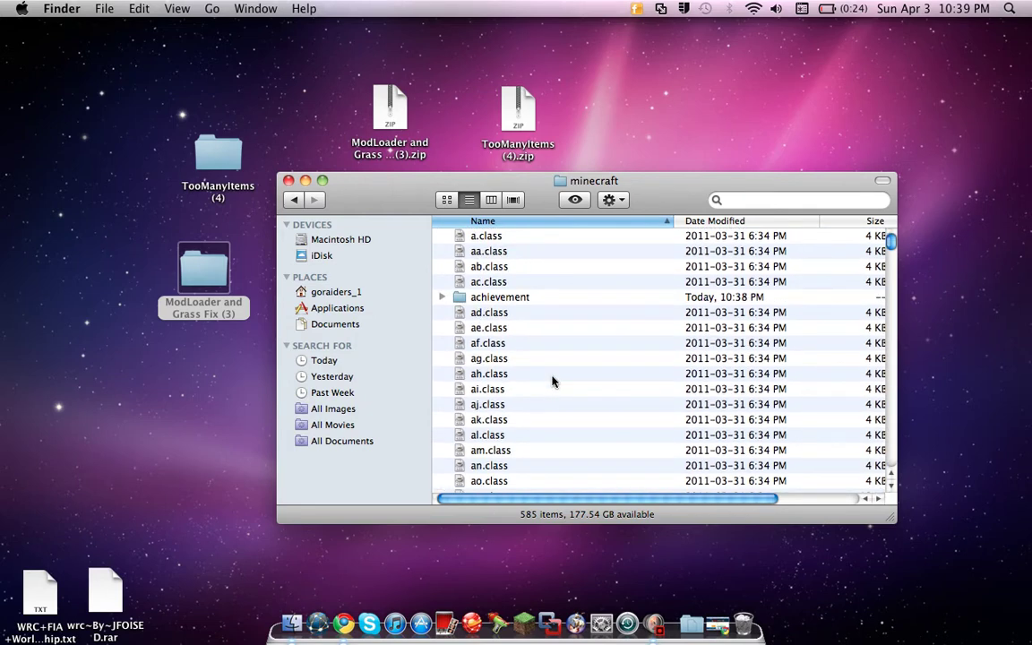
Open the extracted ModLoader and Grass Fix folder on the desktop and move terrain.png to the Trash
left_click(224, 161)
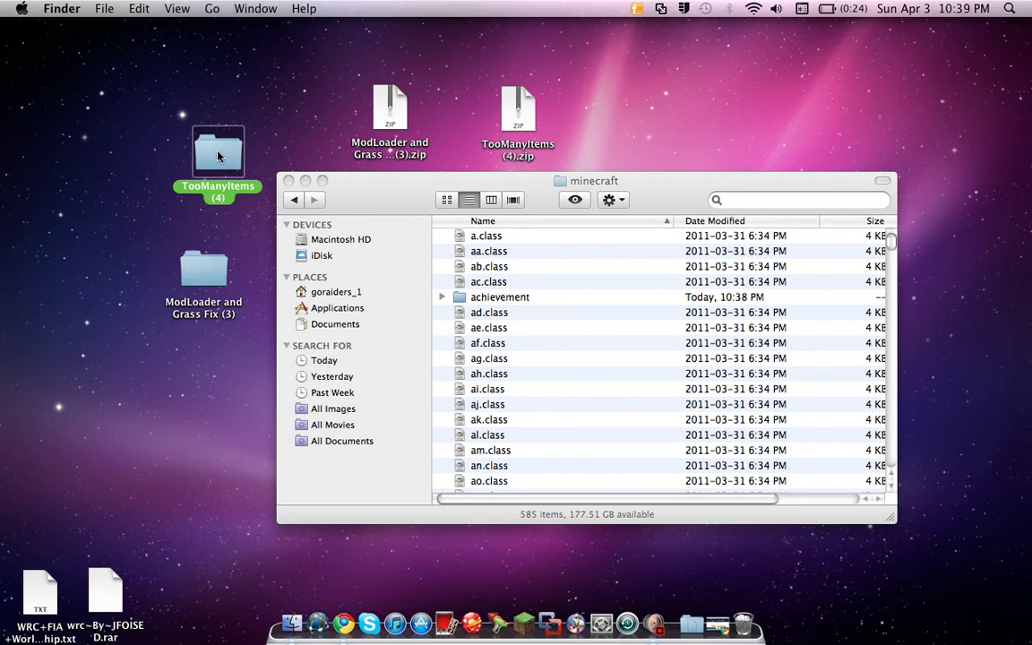
double_click(206, 261)
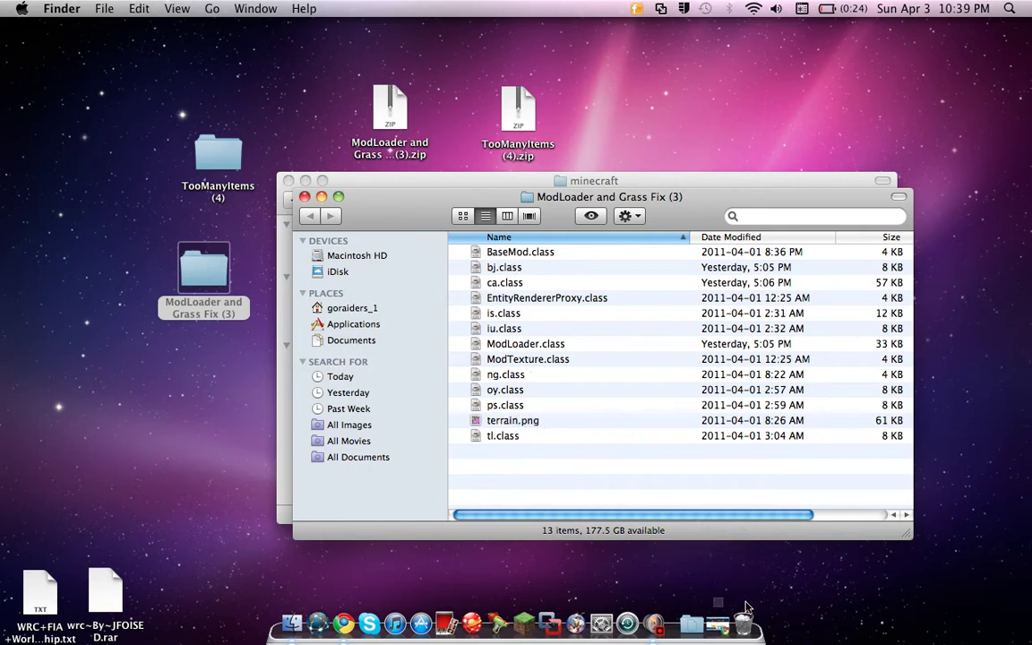
left_click_drag(746, 635, 737, 618)
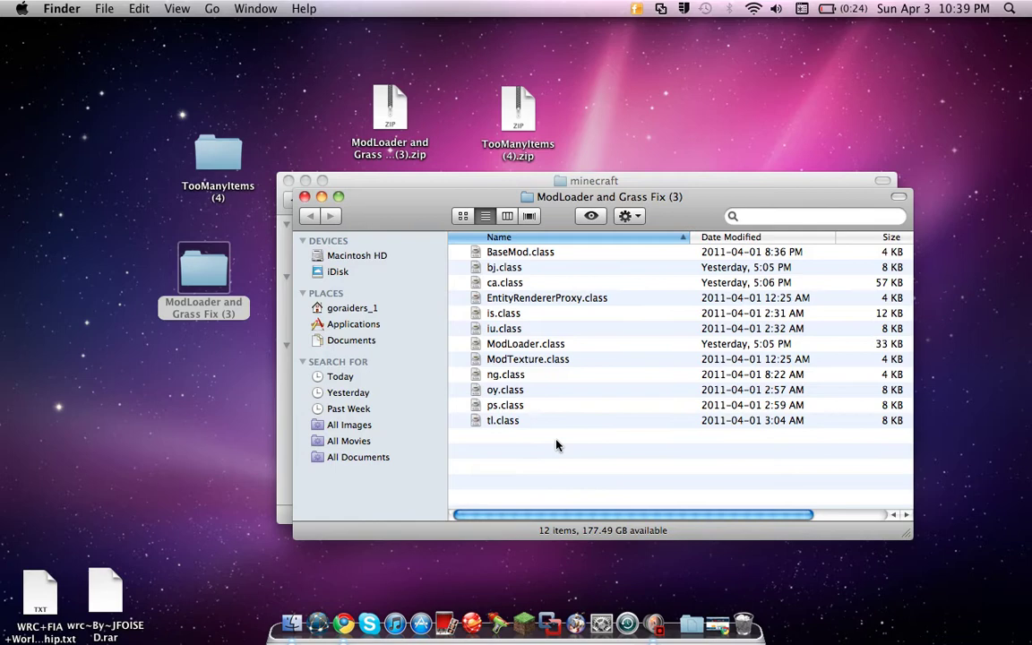
Copy all the class files in the ModLoader and Grass Fix folder and close its window
left_click_drag(649, 451, 678, 204)
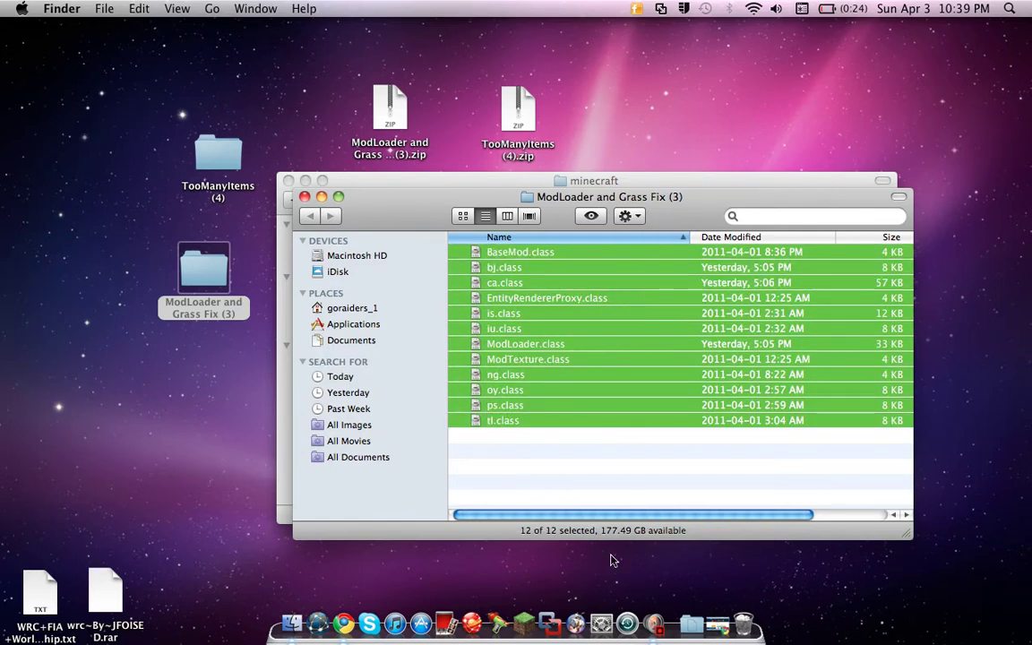
left_click(628, 216)
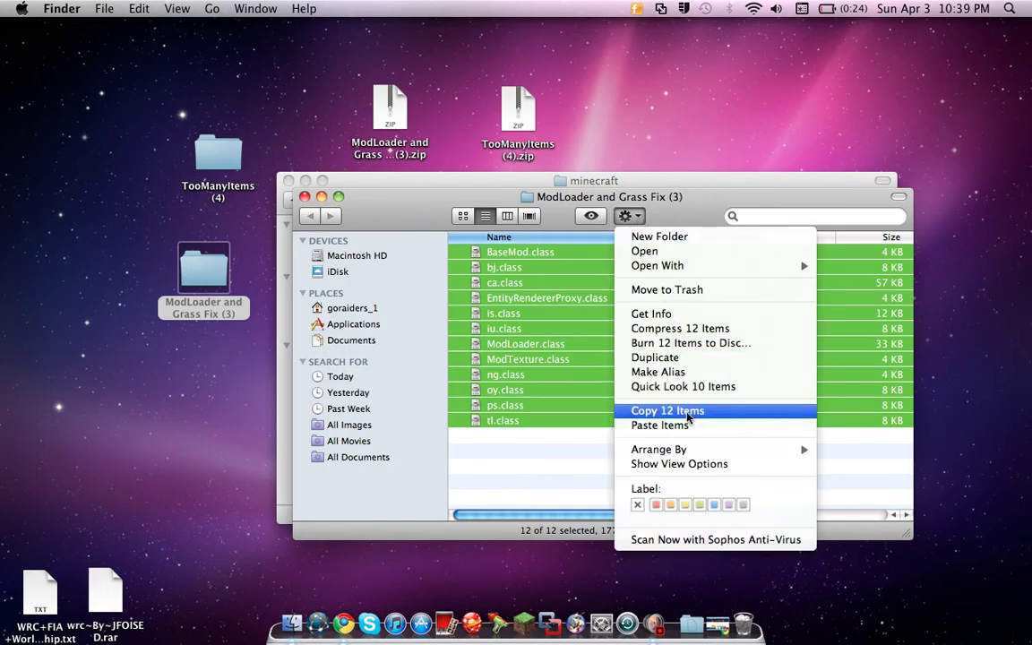
left_click(729, 413)
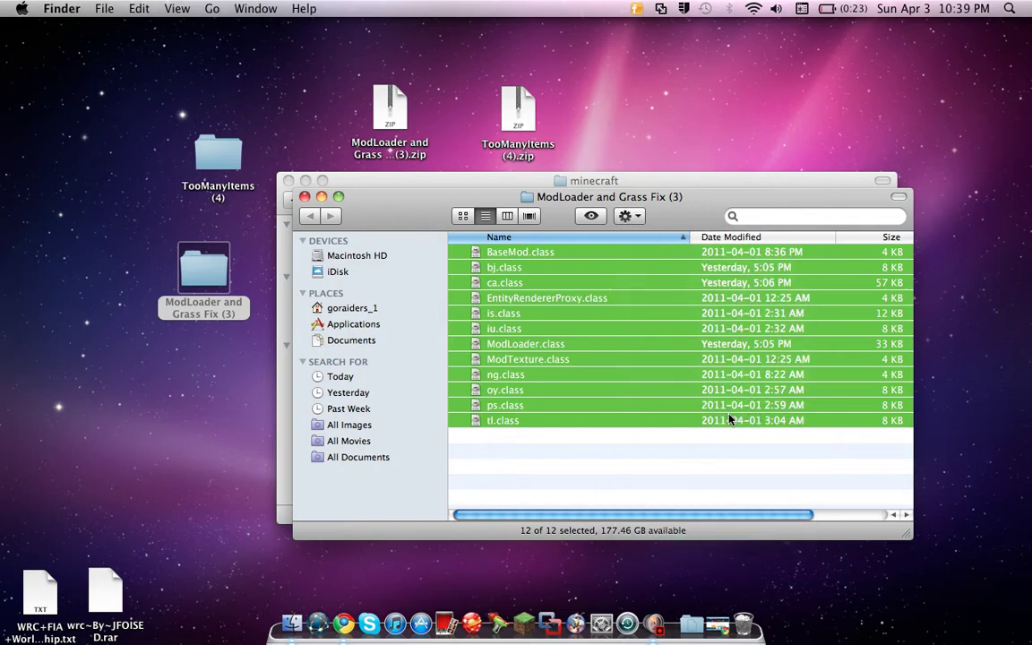
left_click(304, 196)
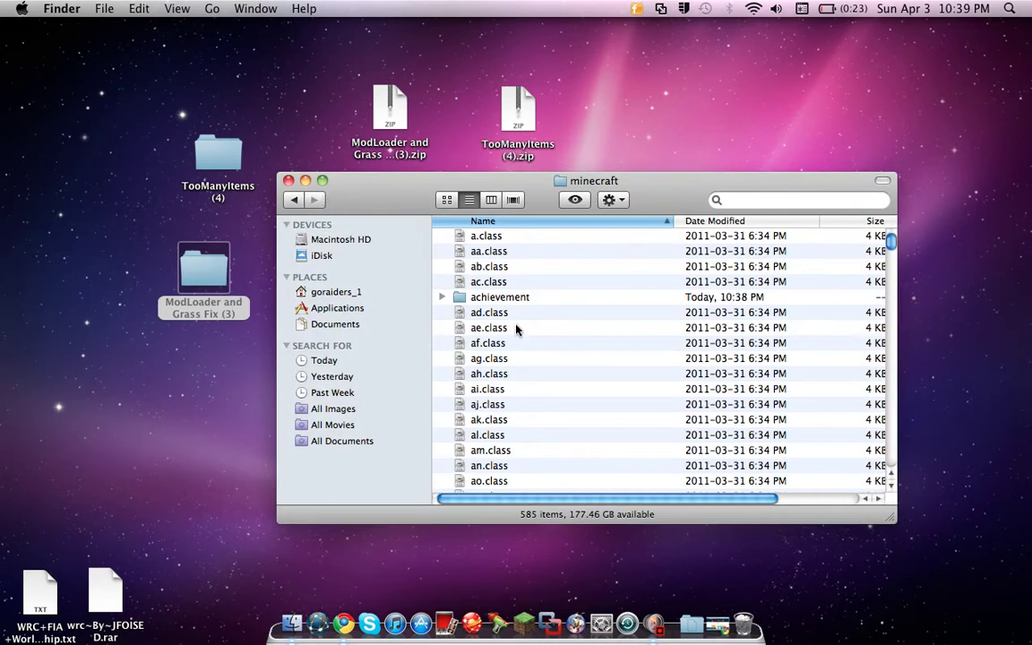
Paste the ModLoader class files into the minecraft folder, replacing every existing file of the same name
left_click(622, 199)
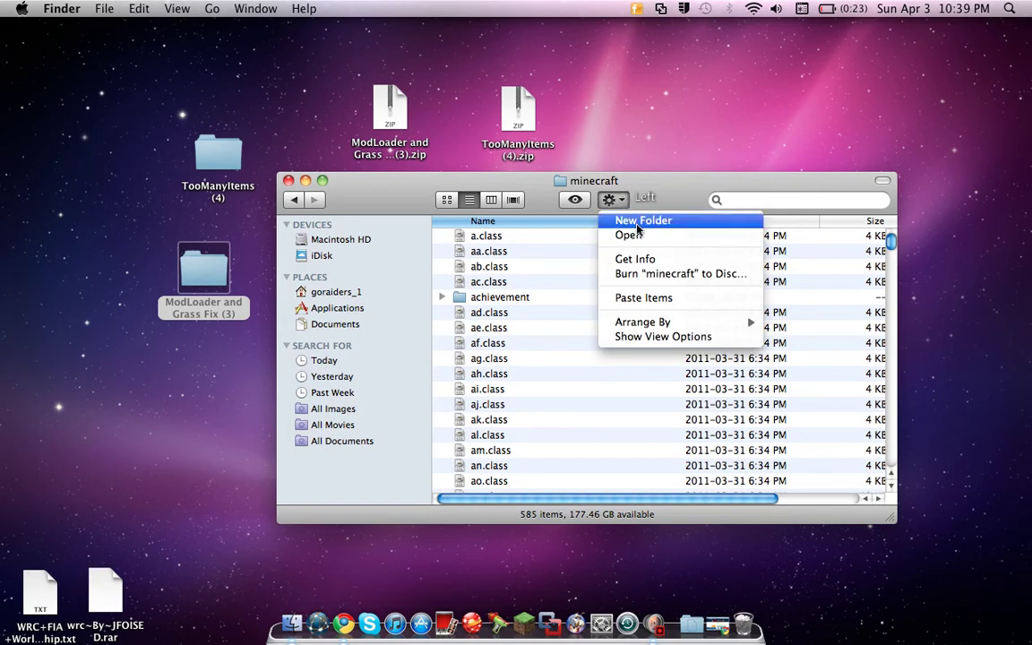
left_click(663, 304)
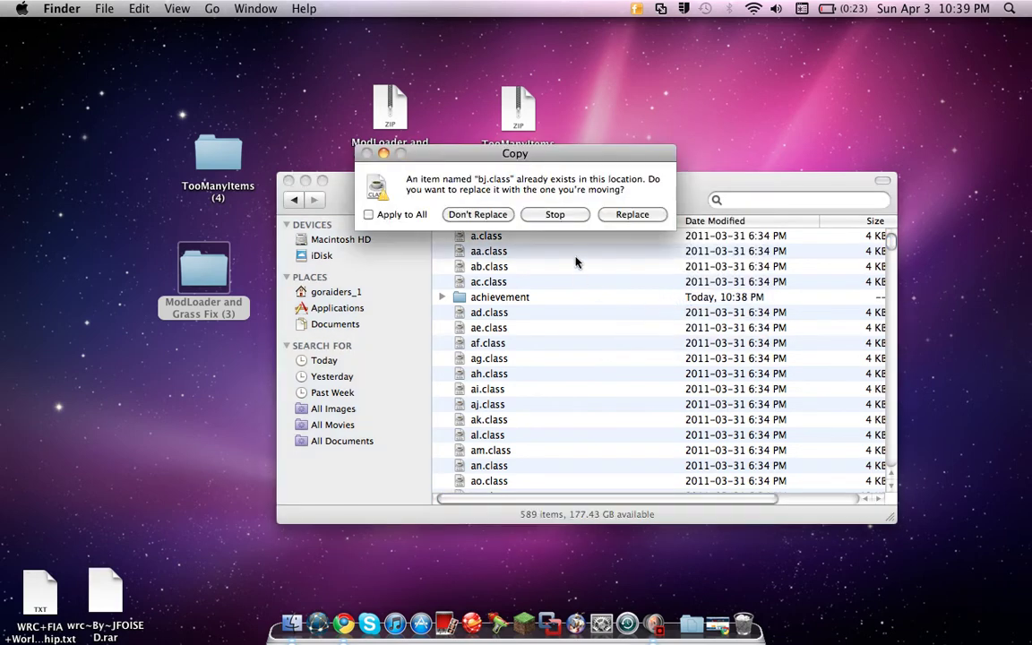
left_click(633, 215)
left_click(632, 215)
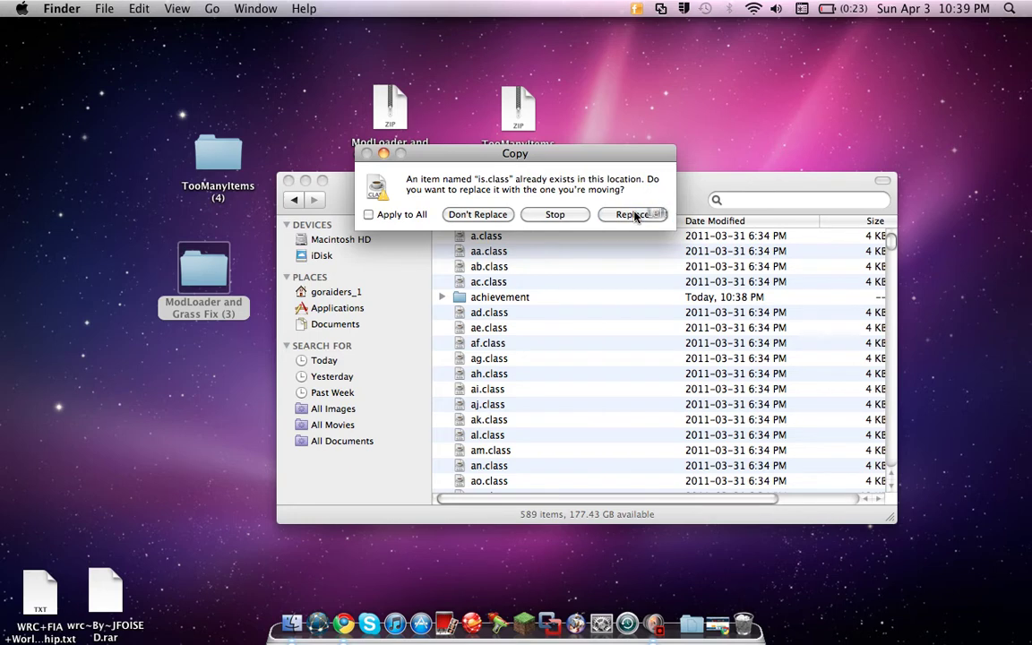
left_click(632, 215)
left_click(632, 215)
left_click(633, 215)
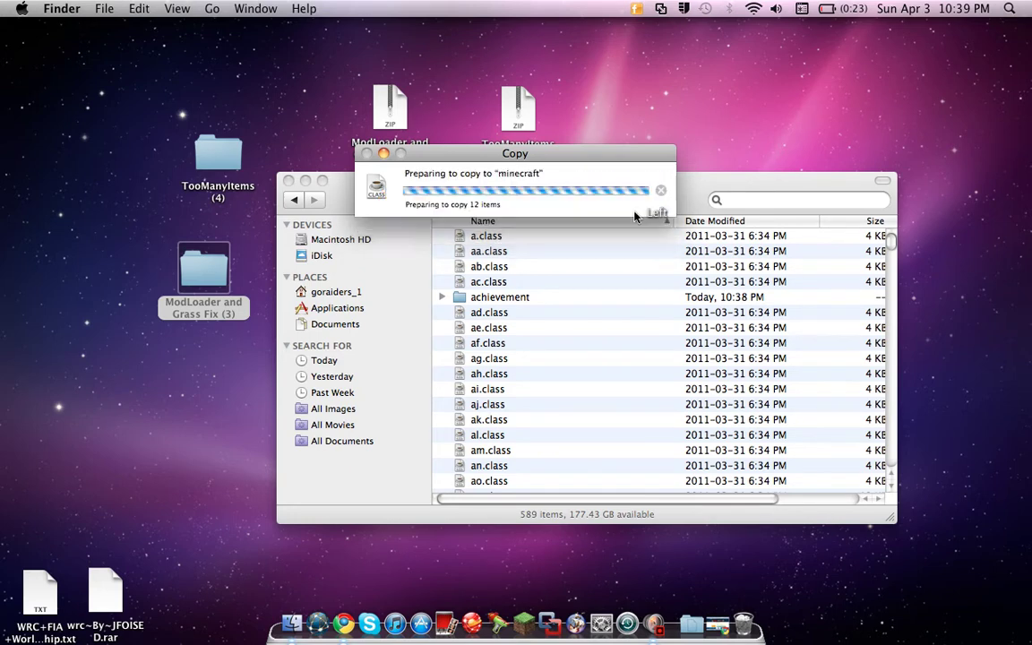
left_click(632, 215)
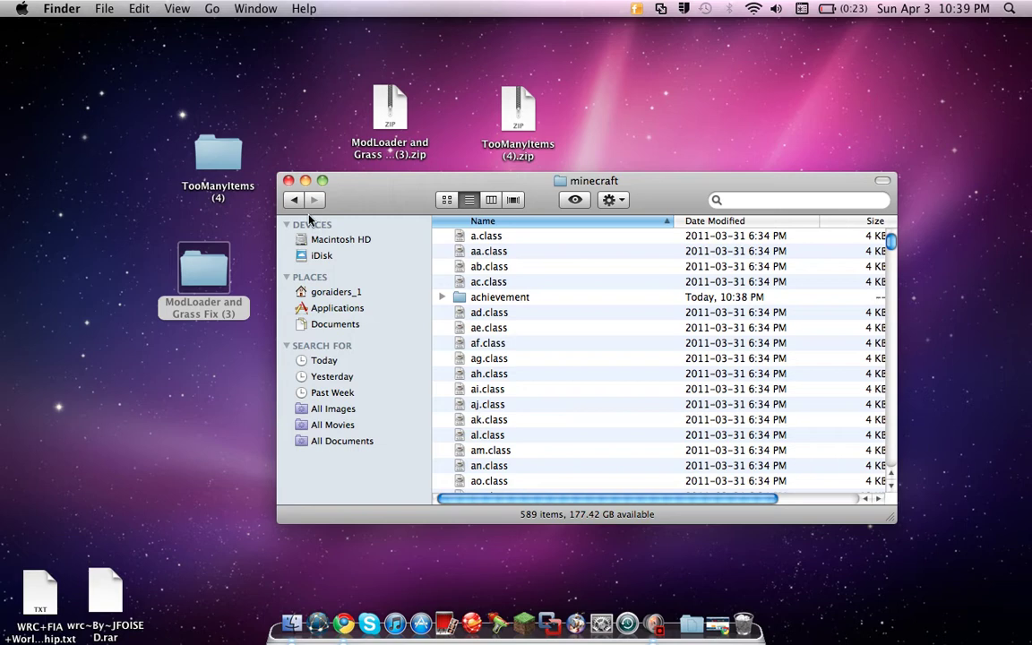
Open the extracted TooManyItems folder on the desktop and move readme.txt to the Trash
left_click_drag(219, 157, 211, 188)
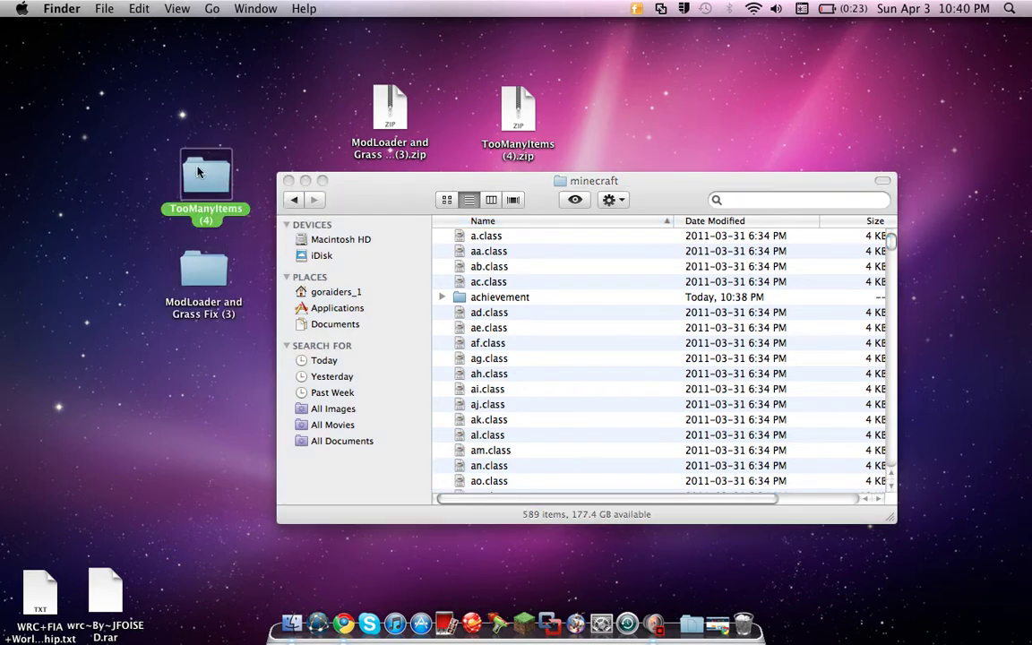
double_click(194, 152)
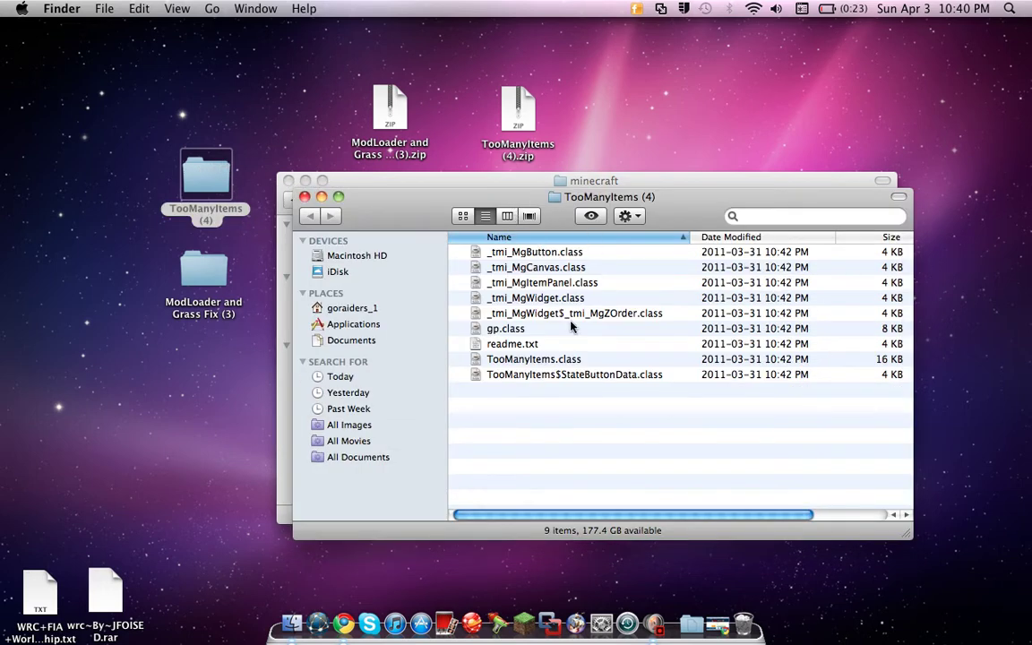
left_click_drag(500, 350, 826, 586)
Copy all the class files in the TooManyItems folder and close its window
left_click_drag(657, 410, 677, 181)
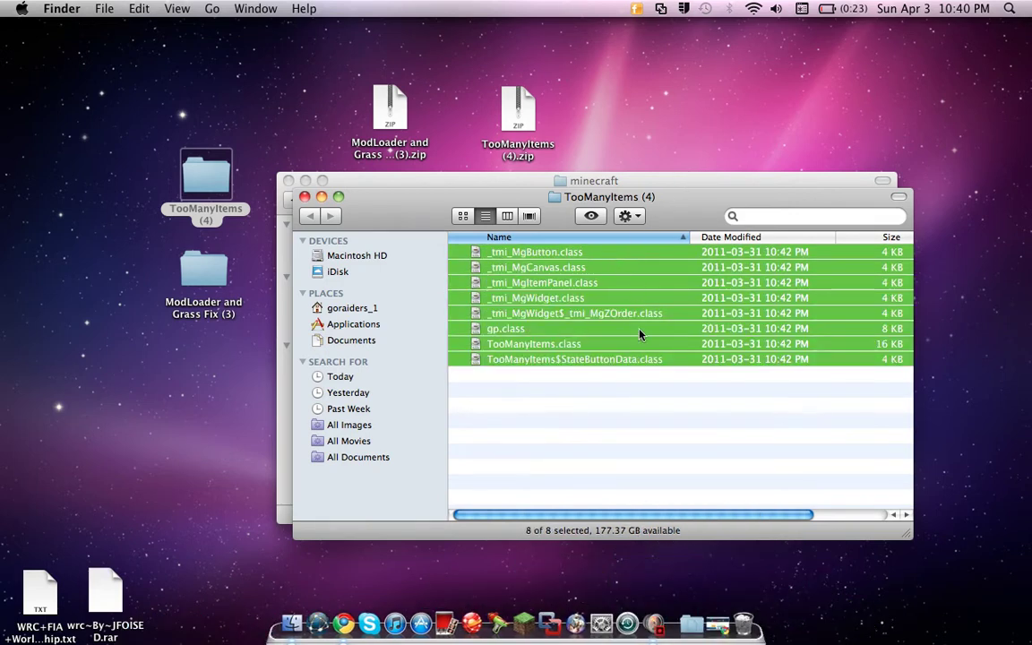
left_click(631, 217)
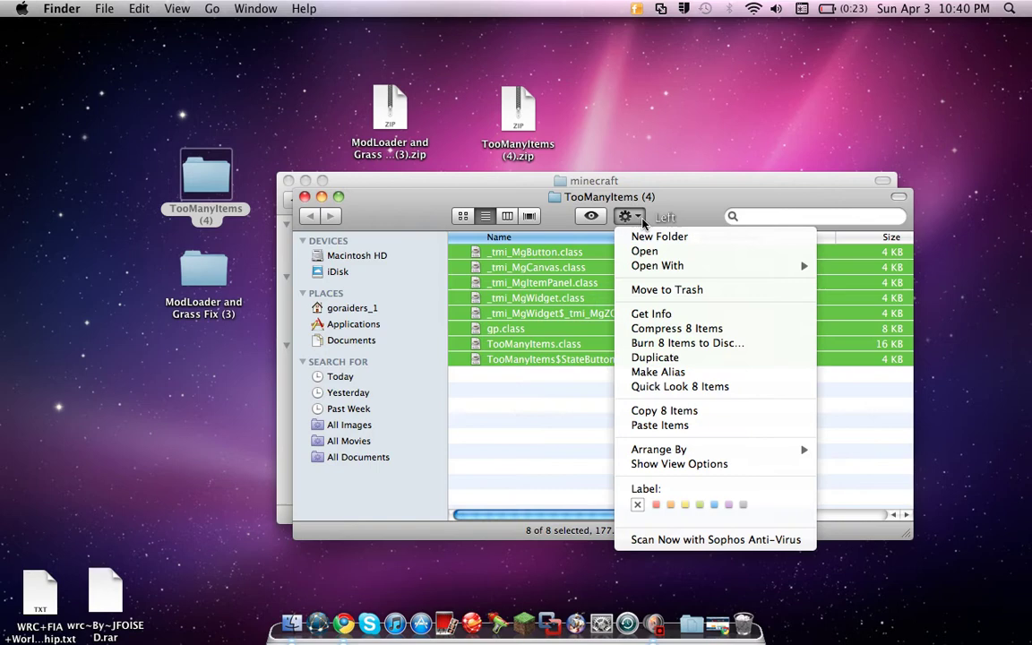
left_click(683, 413)
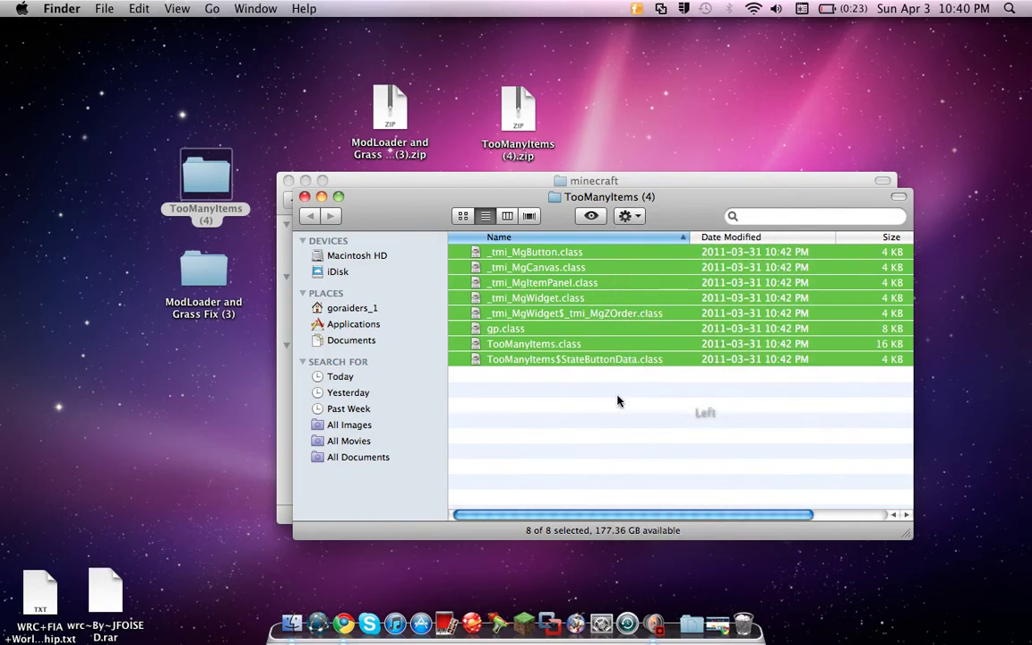
left_click(304, 196)
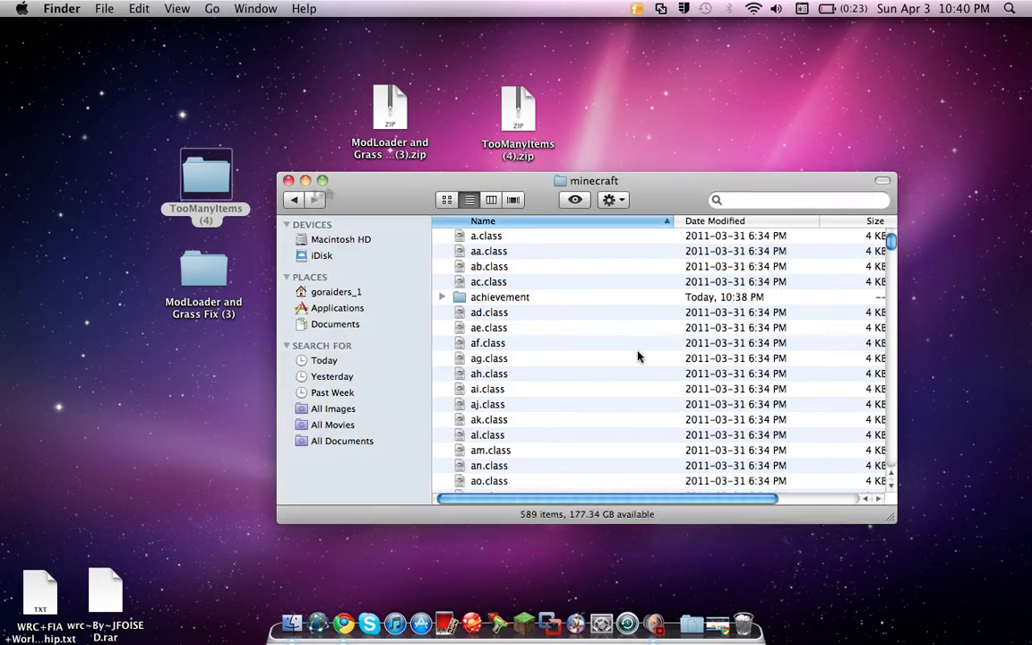
Paste the TooManyItems class files into the minecraft folder, replacing the existing gp.class
left_click(621, 203)
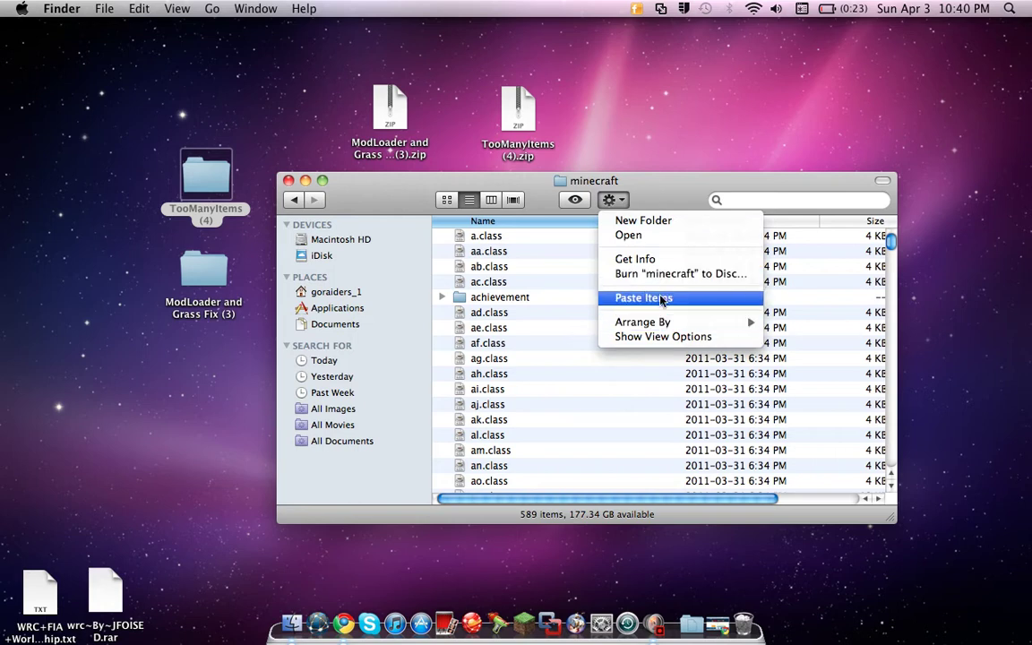
left_click(663, 296)
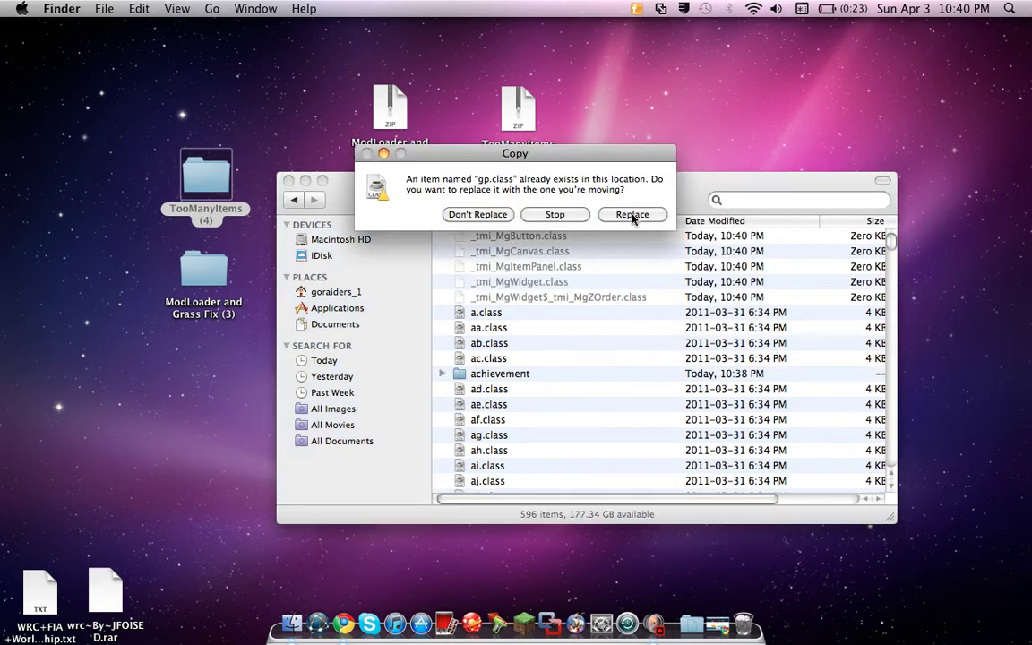
left_click(632, 215)
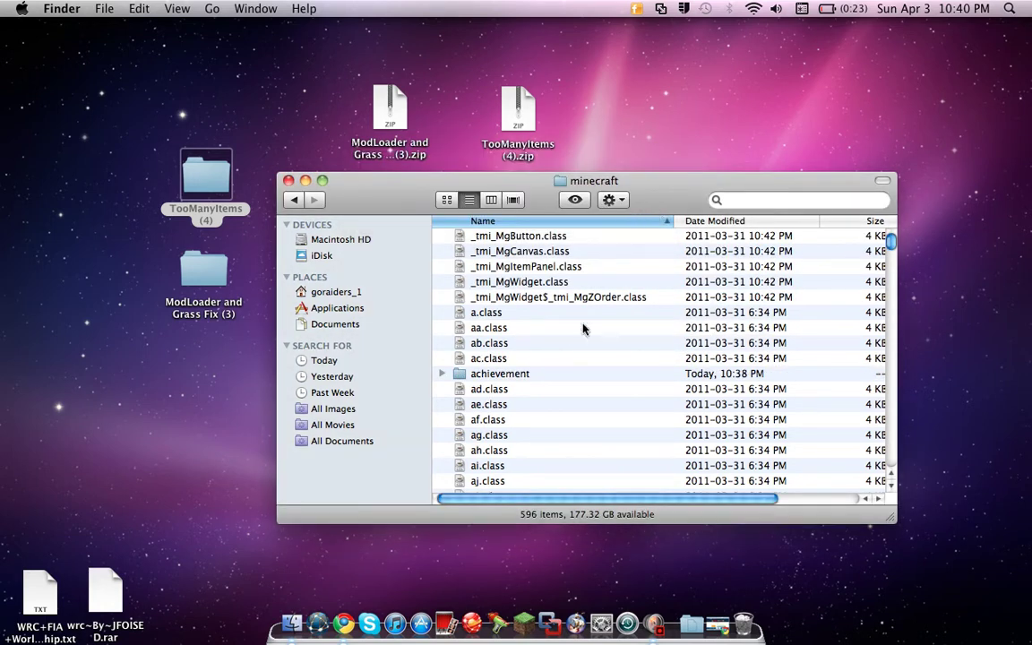
scroll(517, 284, "down", 20)
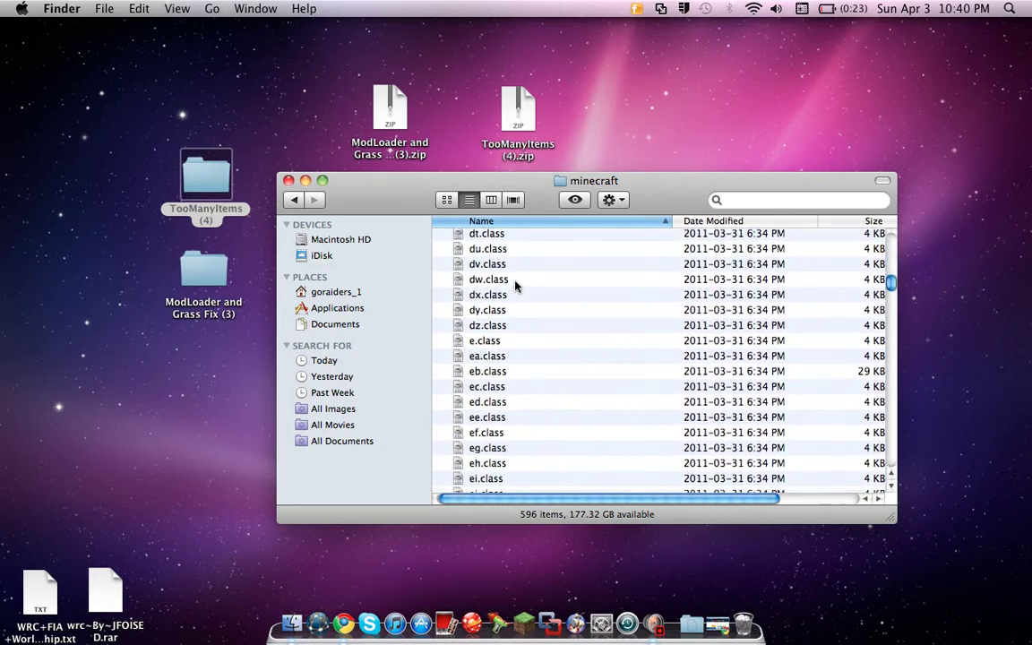
scroll(516, 285, "up", 20)
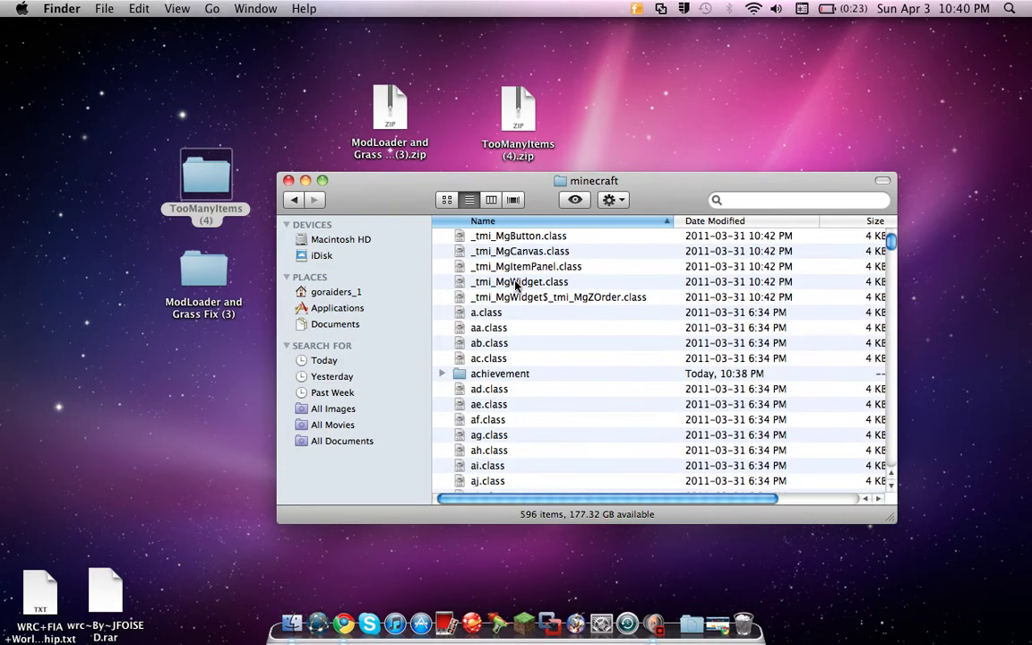
Rename the modded minecraft folder in bin to minecraft.jar through its file info, accept adding the extension, and close the info window
left_click(293, 199)
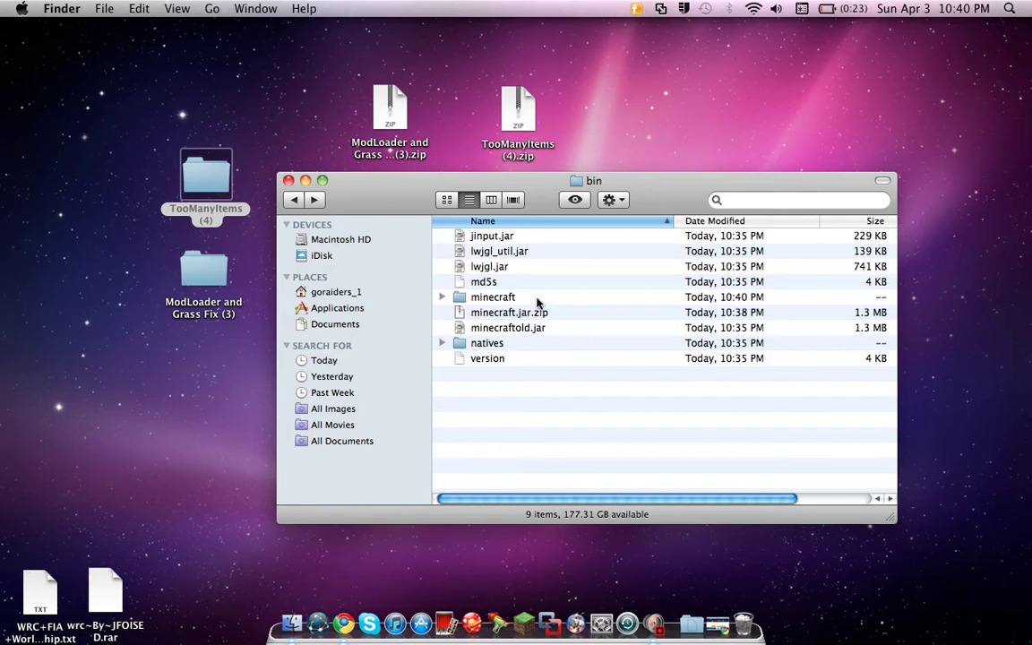
left_click(536, 298)
right_click(537, 298)
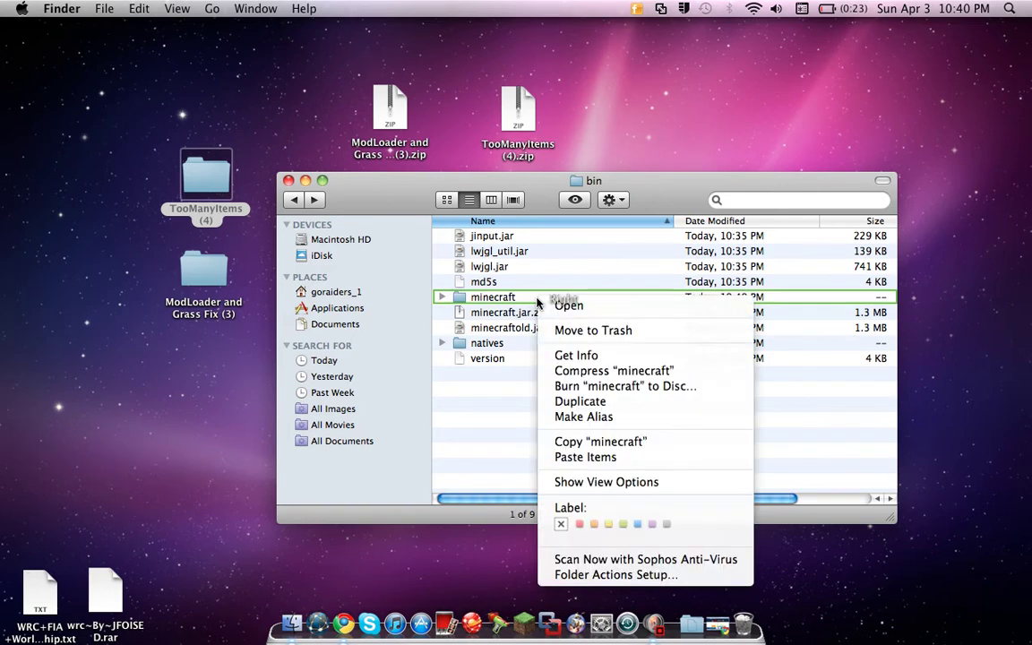
left_click(606, 360)
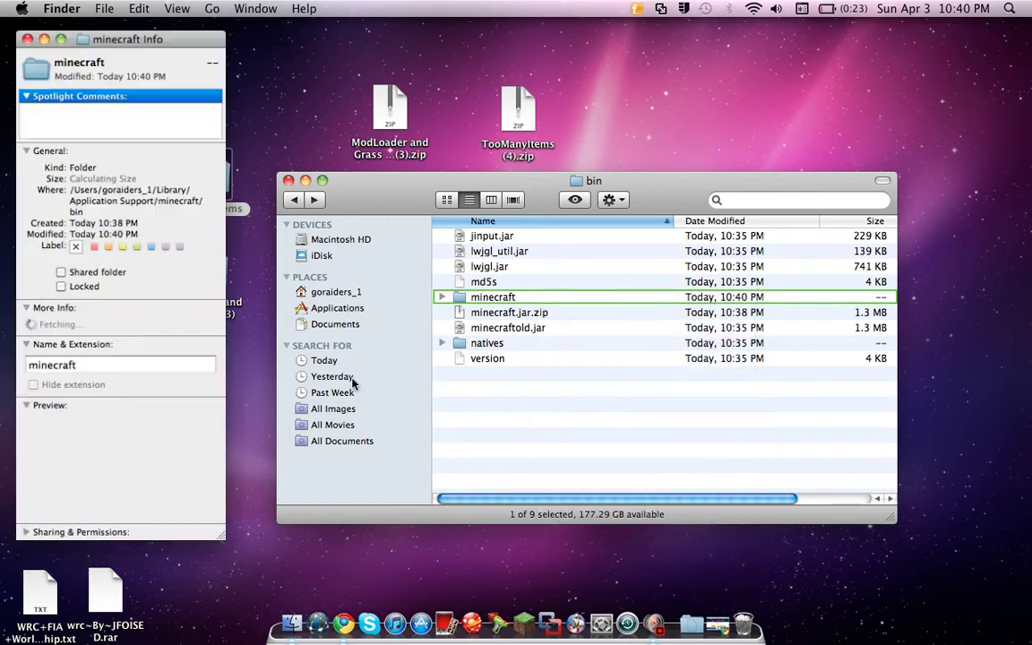
left_click(105, 377)
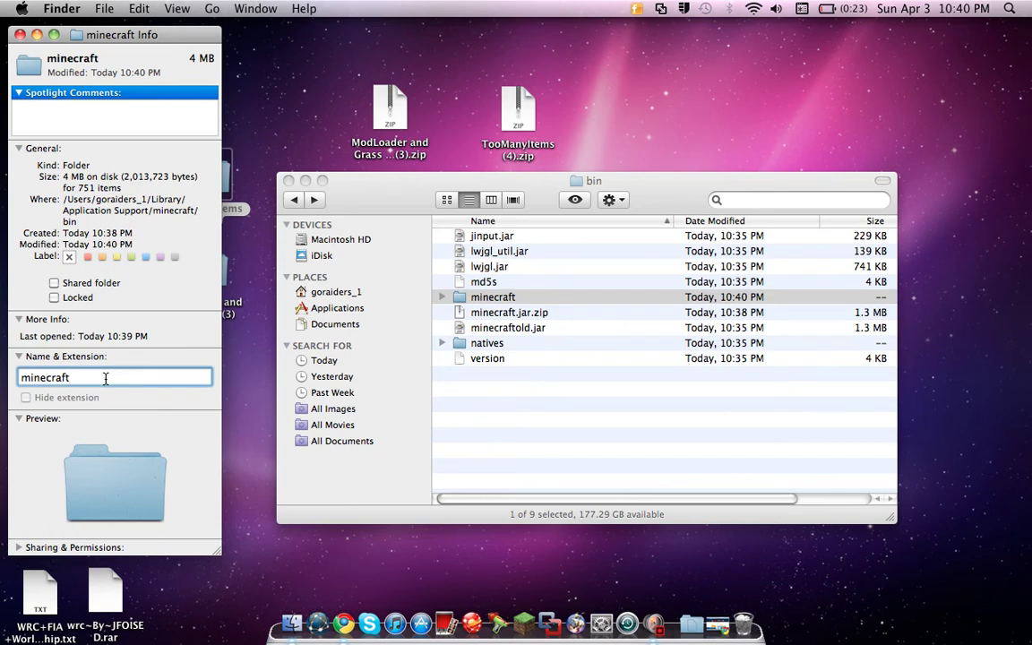
key("Return")
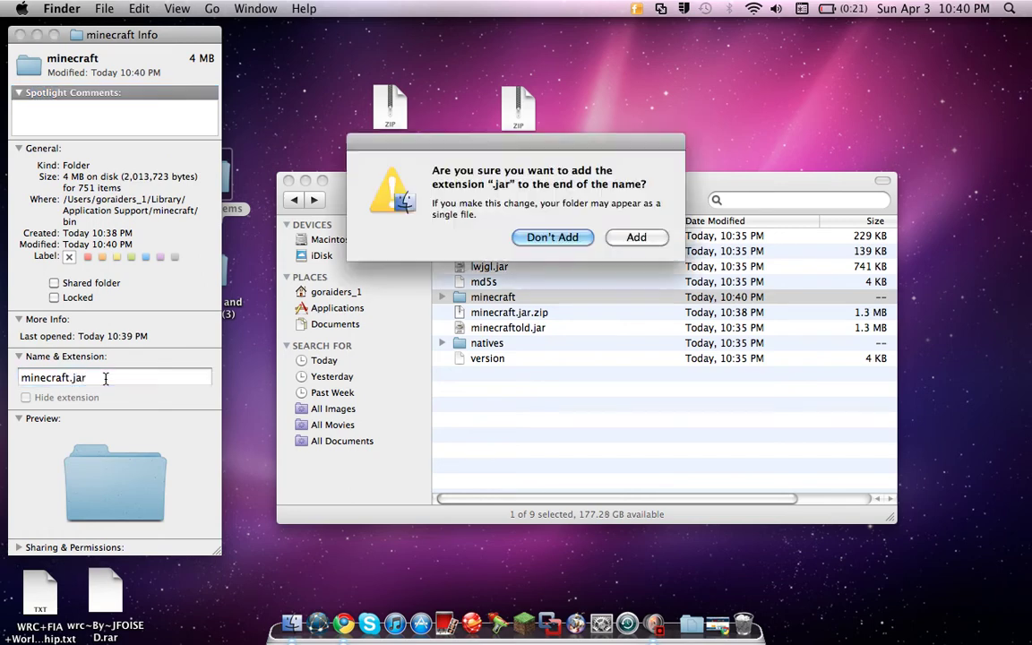
left_click(634, 237)
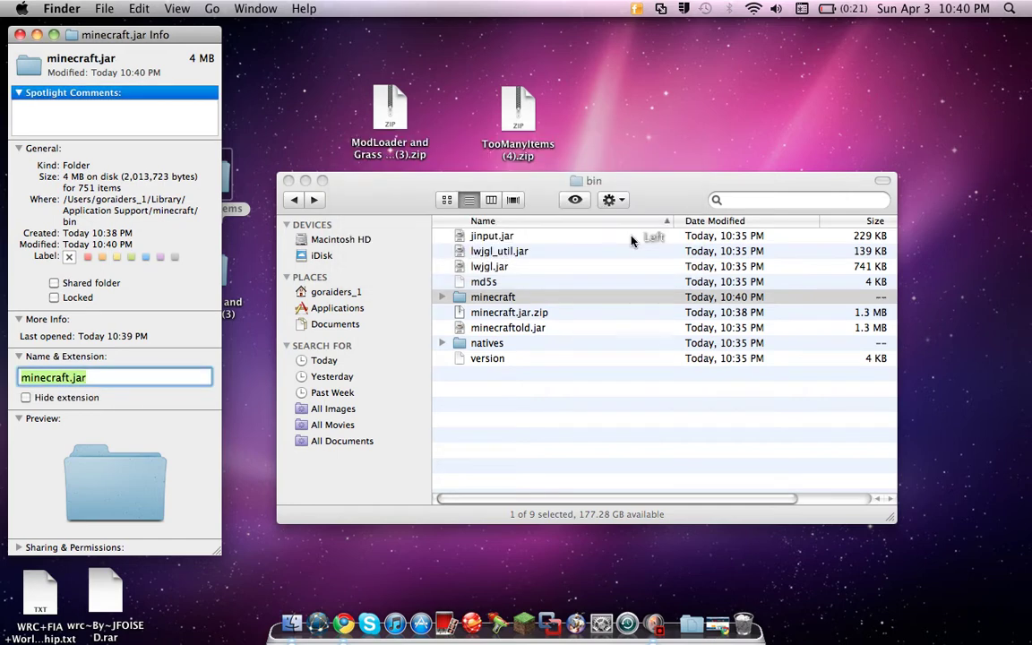
left_click(19, 36)
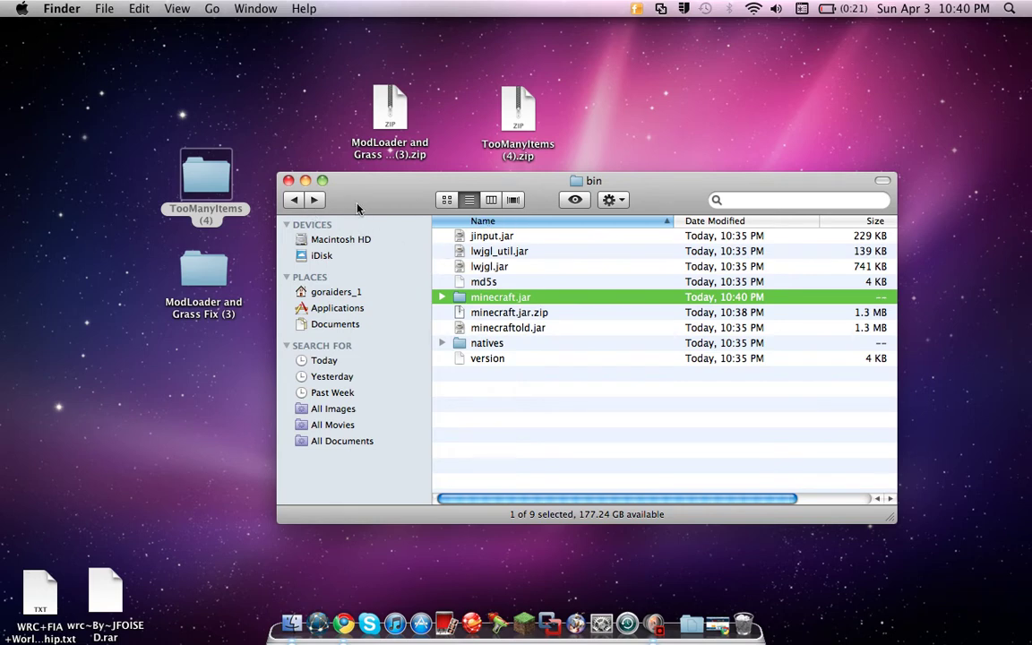
Return to the parent minecraft folder, highlight its resources and bin folders, clear the selection, and close the window
left_click(301, 201)
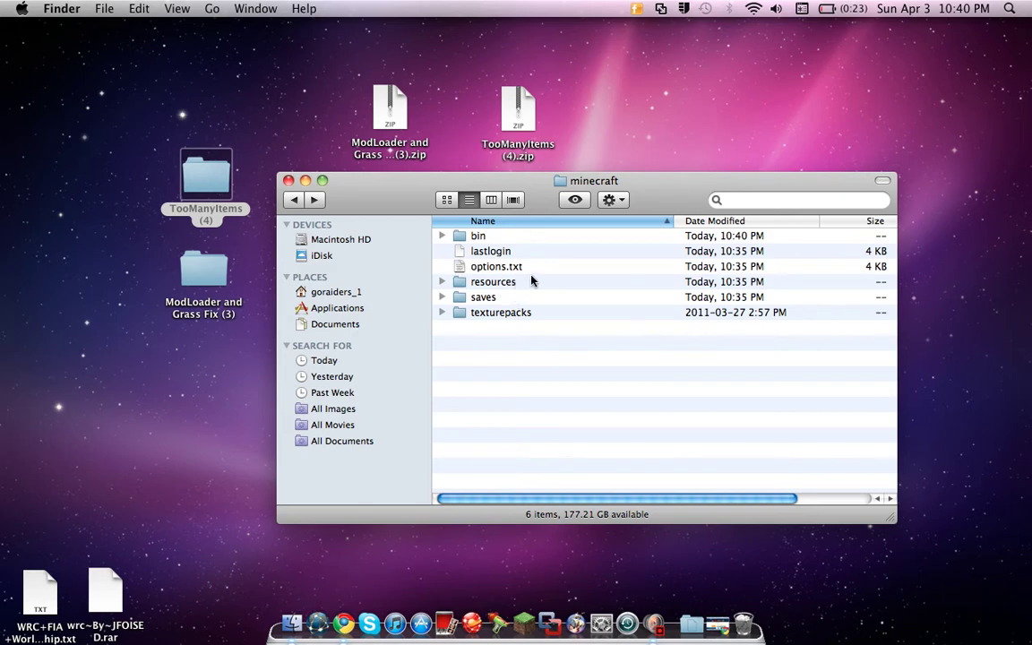
left_click(507, 285)
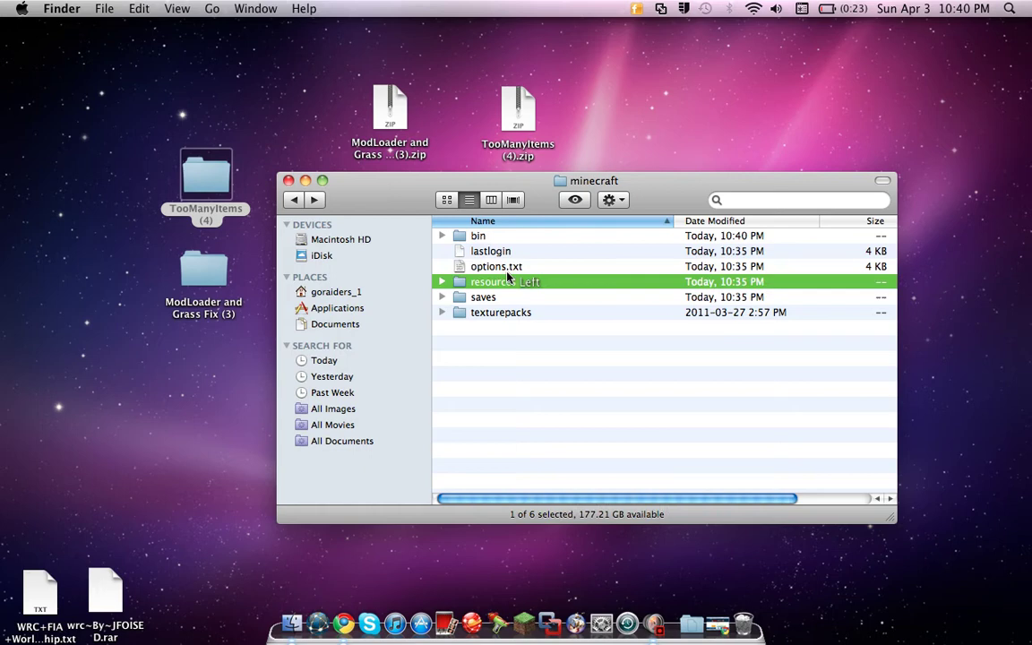
left_click(478, 236, "super")
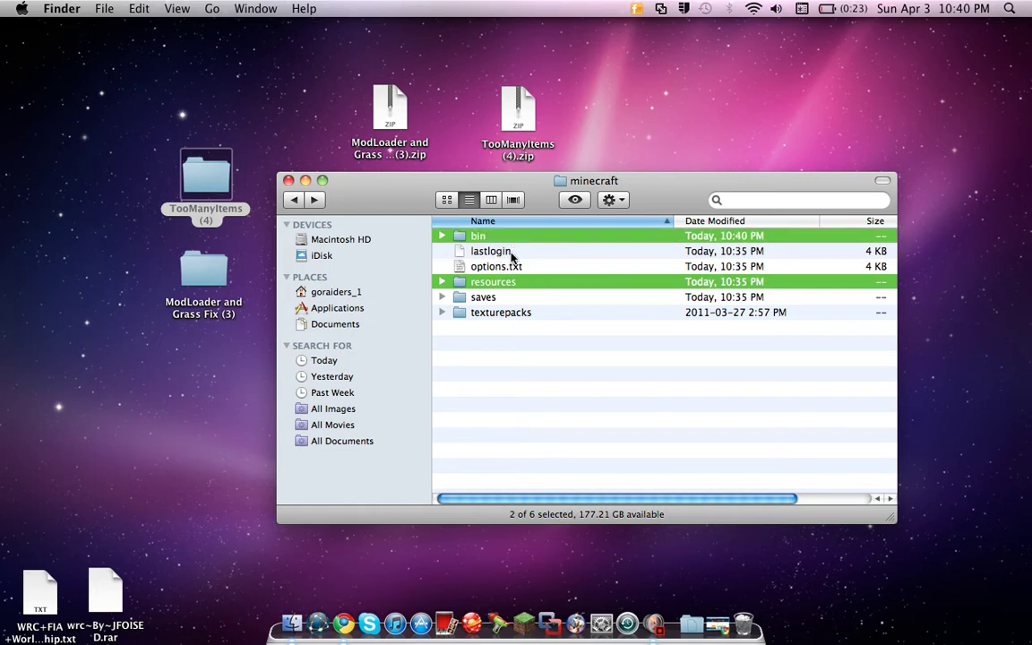
left_click(595, 398)
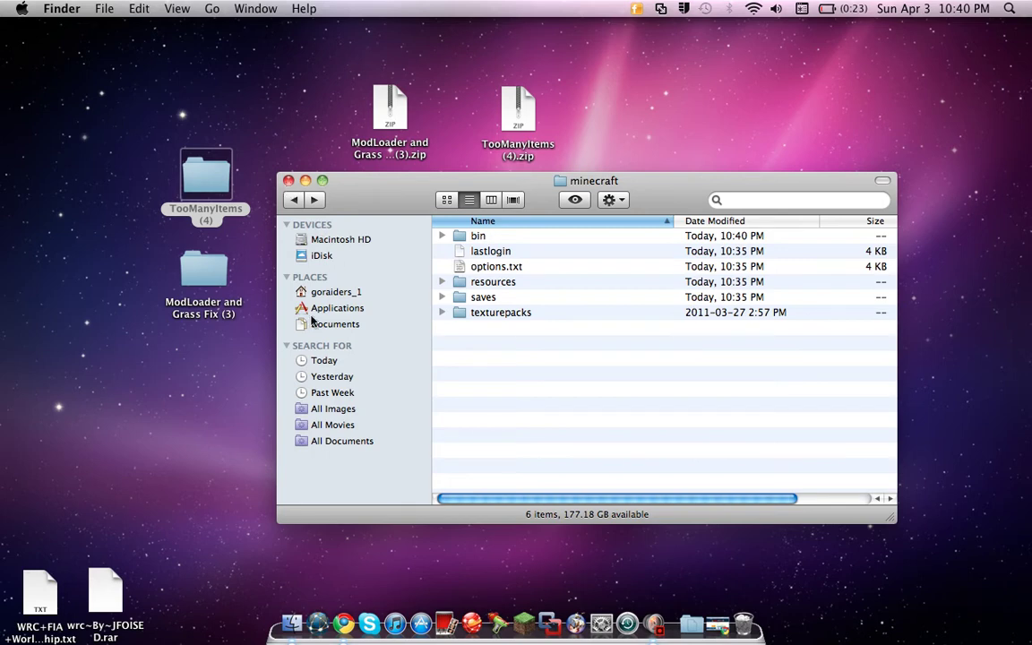
left_click(289, 181)
left_click(300, 337)
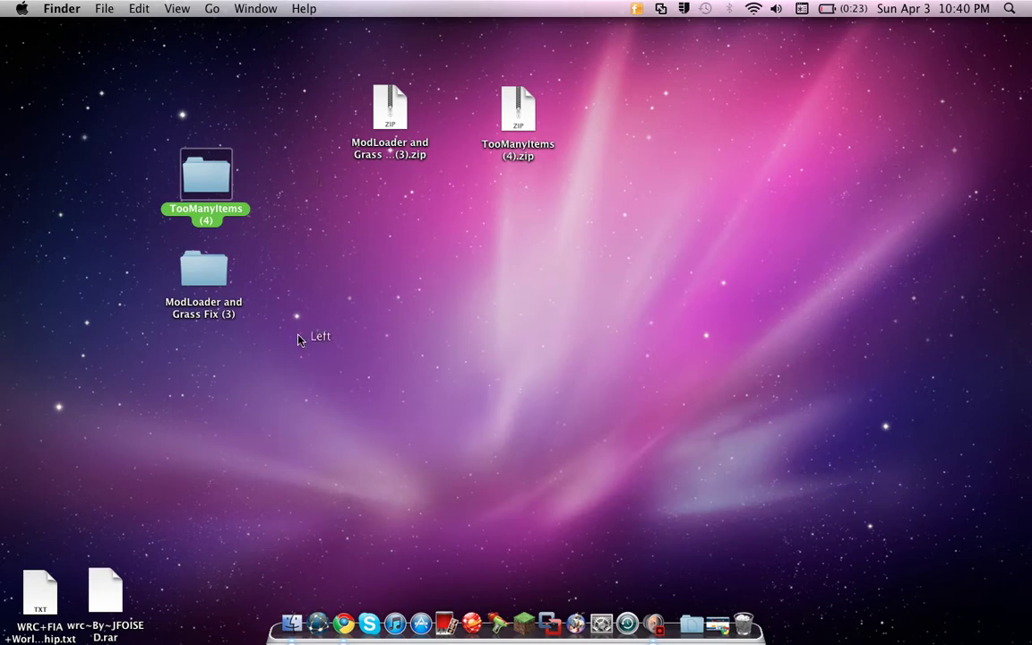
Launch Minecraft, log in with the remembered account credentials, and enlarge the game window
left_click(526, 622)
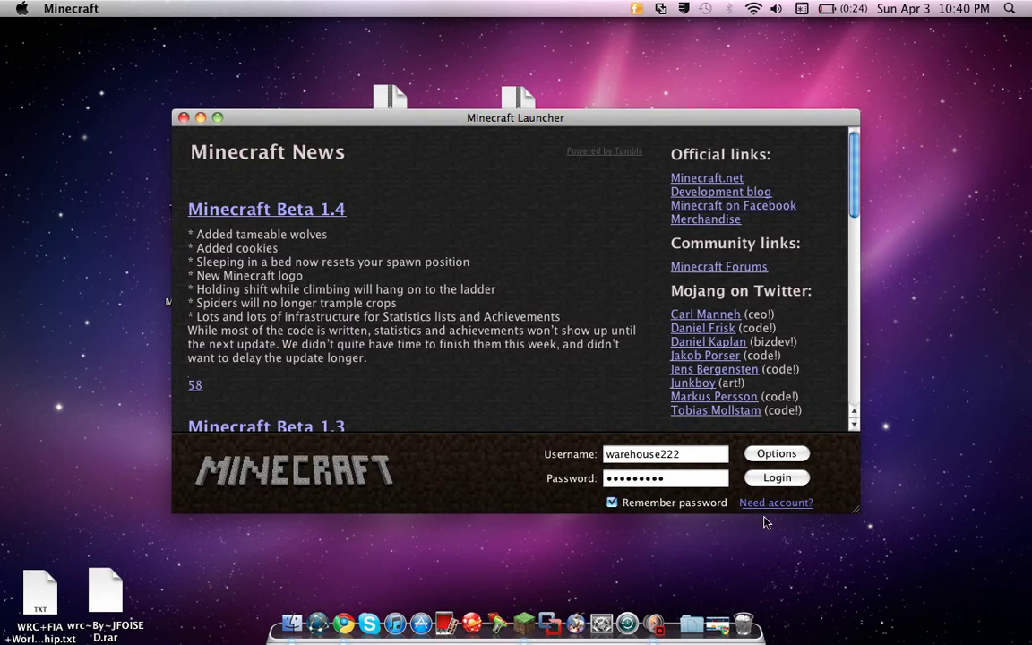
left_click(777, 479)
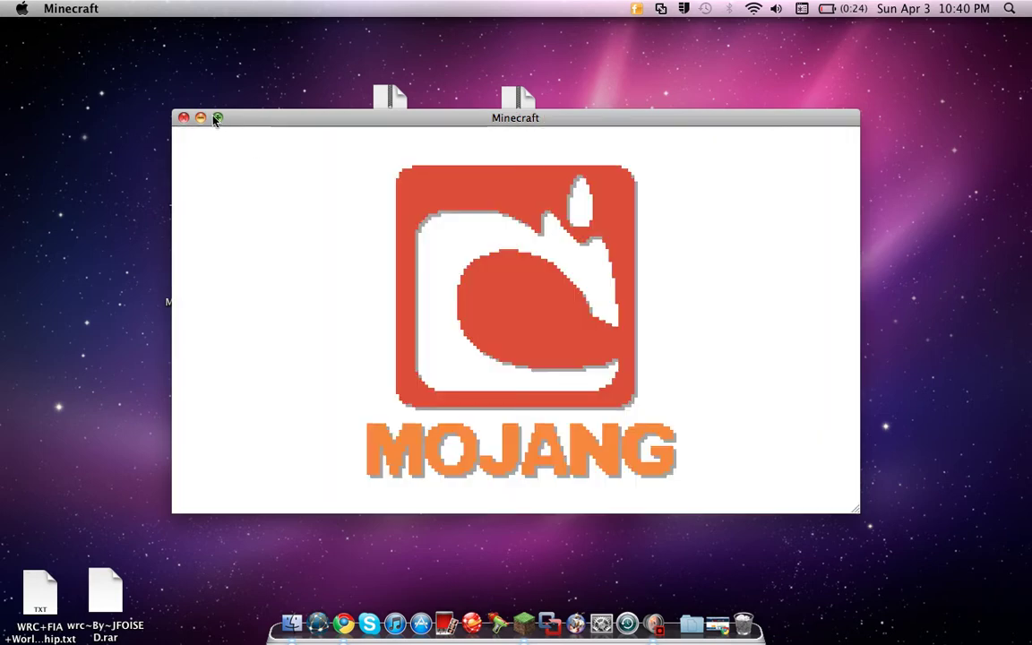
left_click(218, 118)
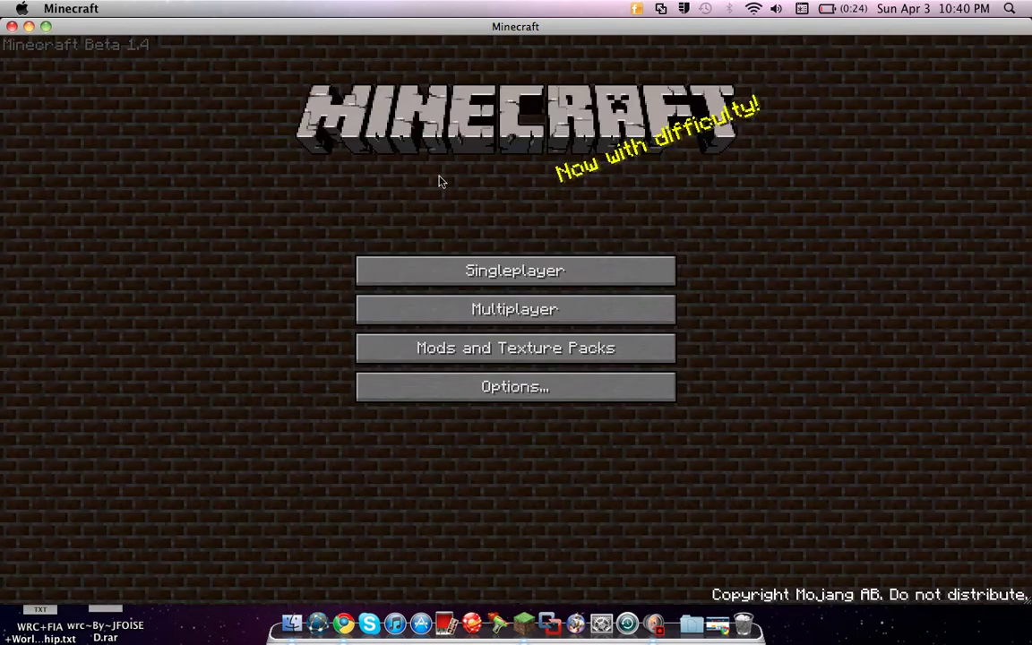
Start setting up a new singleplayer world and name it Example
left_click(517, 267)
left_click(598, 535)
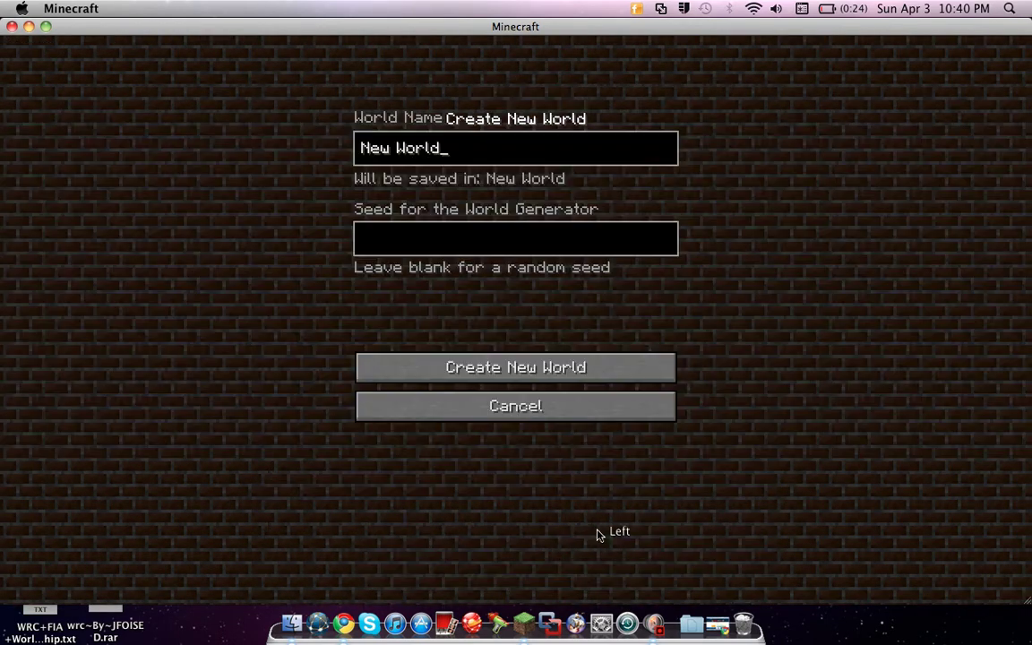
type("\\")
key("BackSpace")
key("BackSpace")
key("BackSpace")
key("BackSpace")
key("BackSpace")
key("BackSpace")
key("BackSpace")
key("BackSpace")
key("BackSpace")
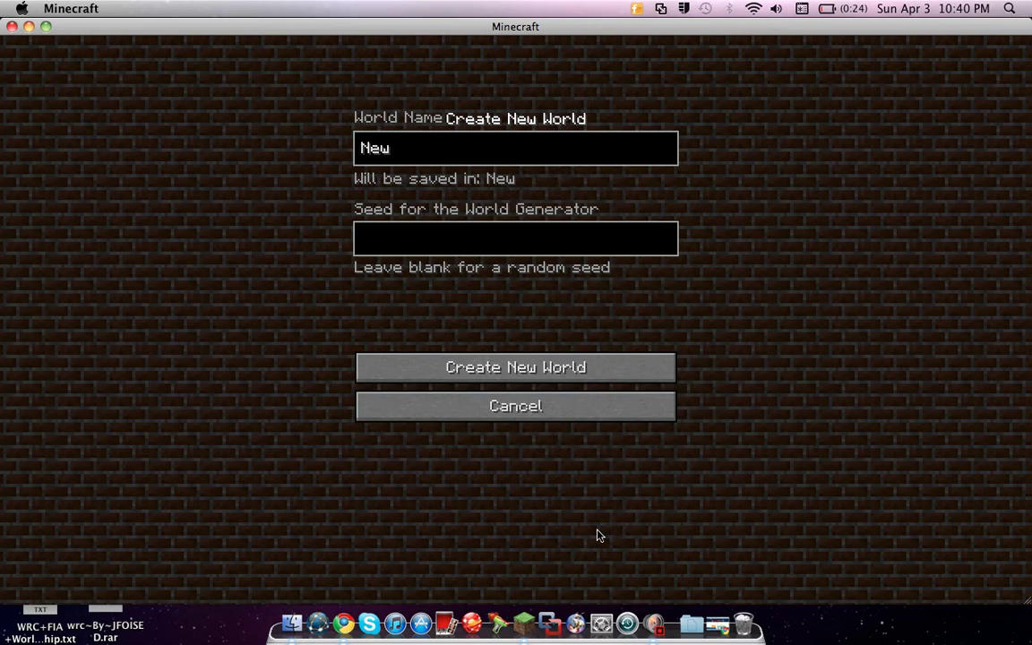
type("Exa")
type("mple")
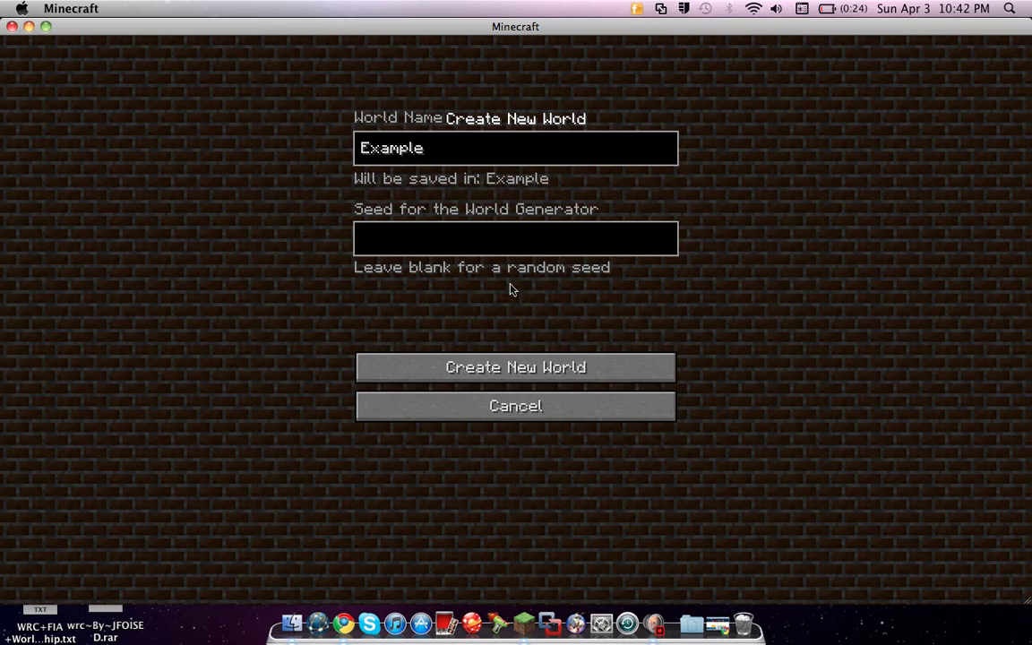
Set the world generator seed to Glacier and create the world
left_click(510, 257)
type("Glacier")
left_click(470, 168)
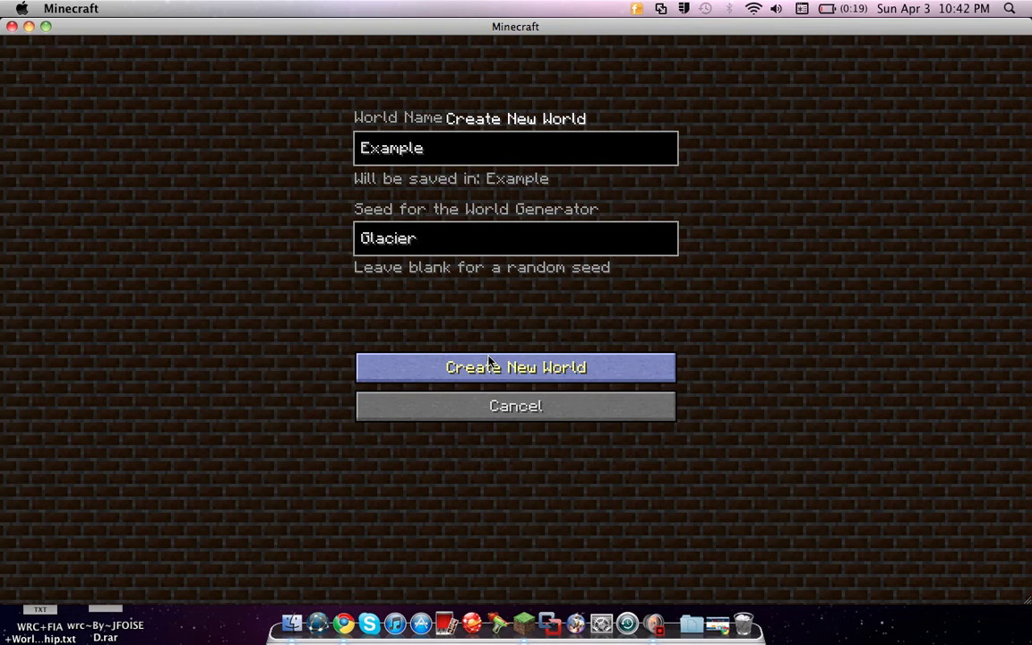
left_click(549, 381)
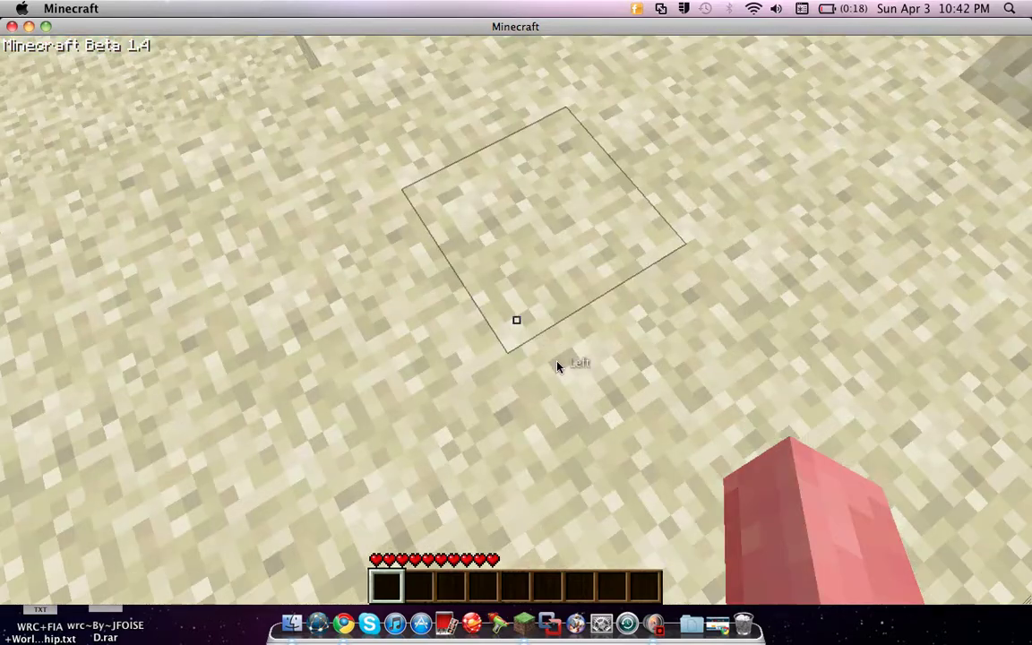
Look around the spawn area, hit the sand, and walk uphill to examine the surrounding terrain
left_click(556, 365)
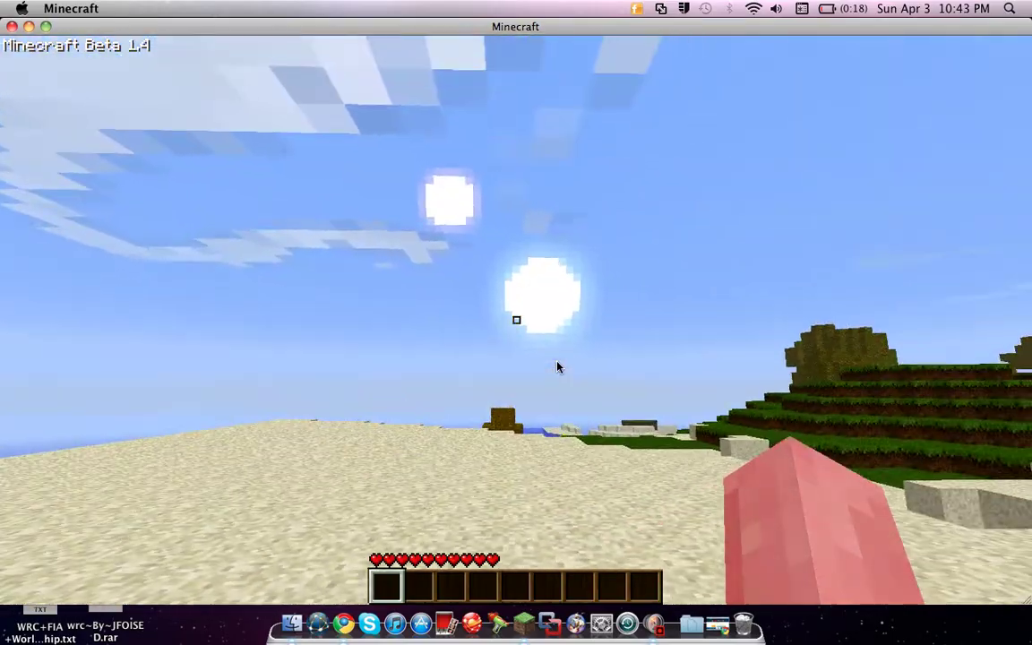
left_click(556, 365)
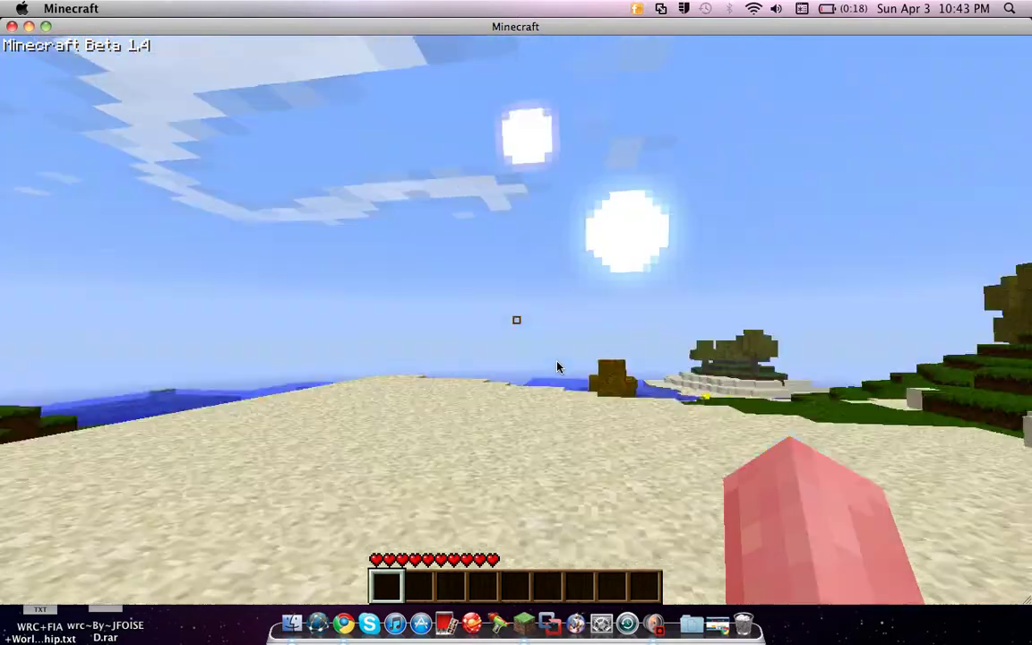
left_click(556, 365)
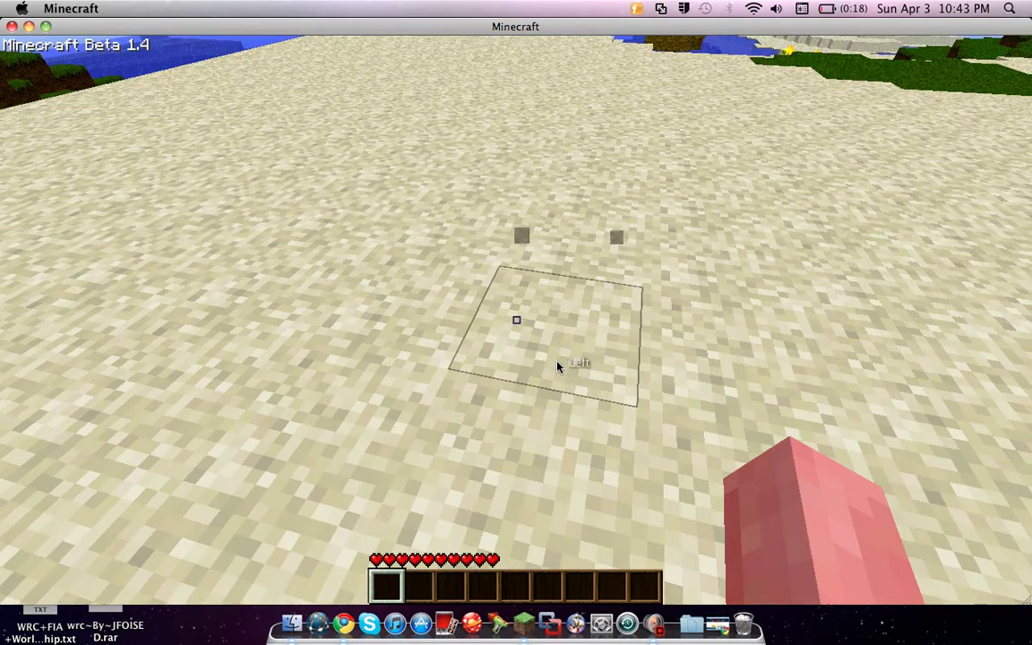
left_click(557, 365)
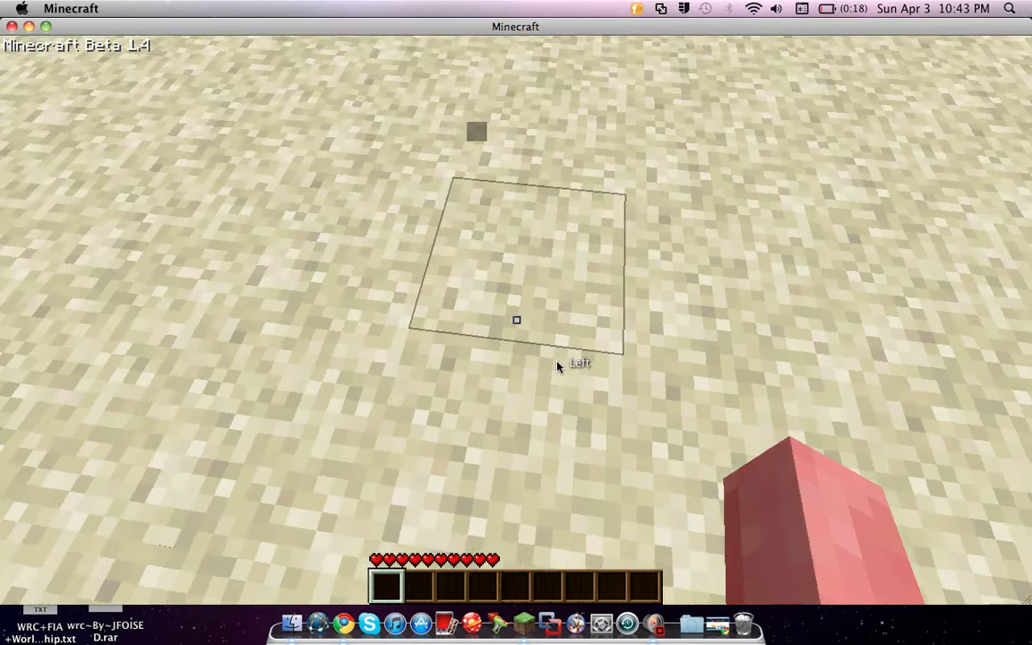
left_click(556, 366)
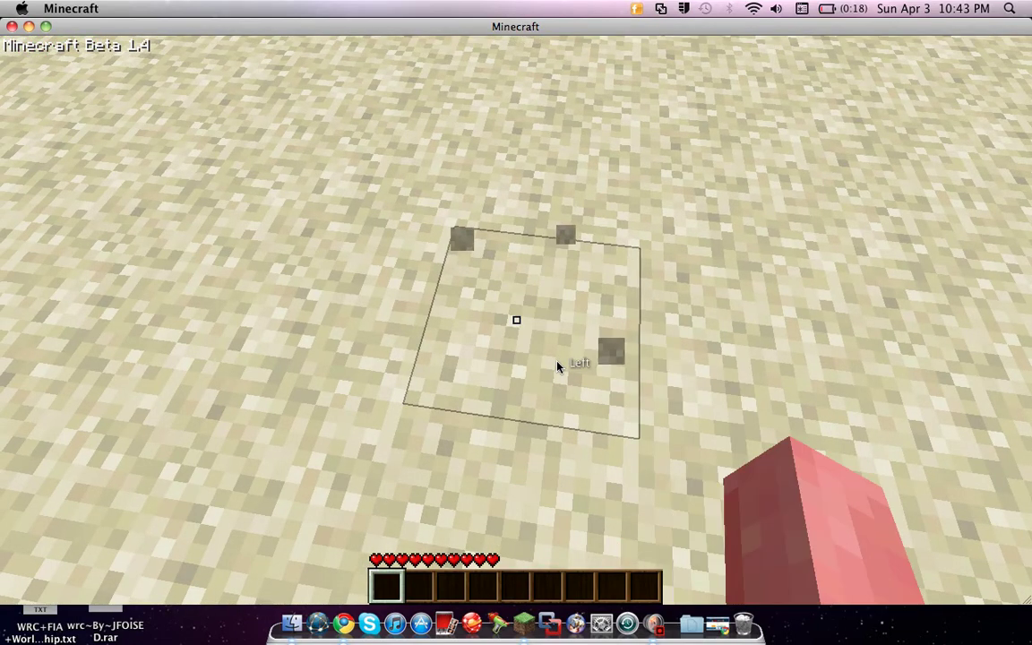
left_click(556, 366)
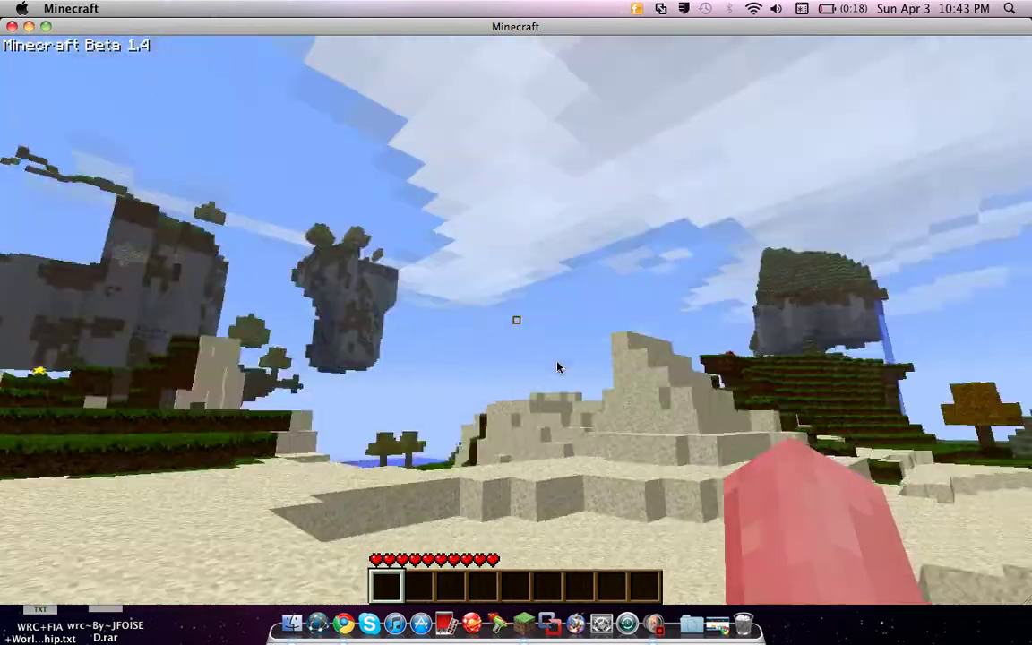
key("w")
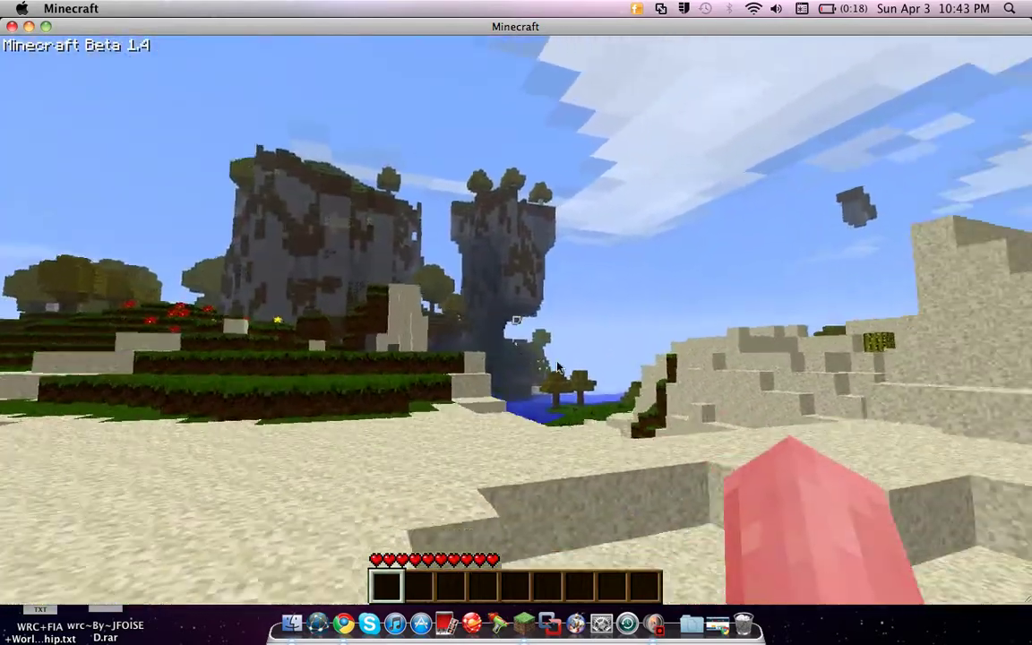
key("w")
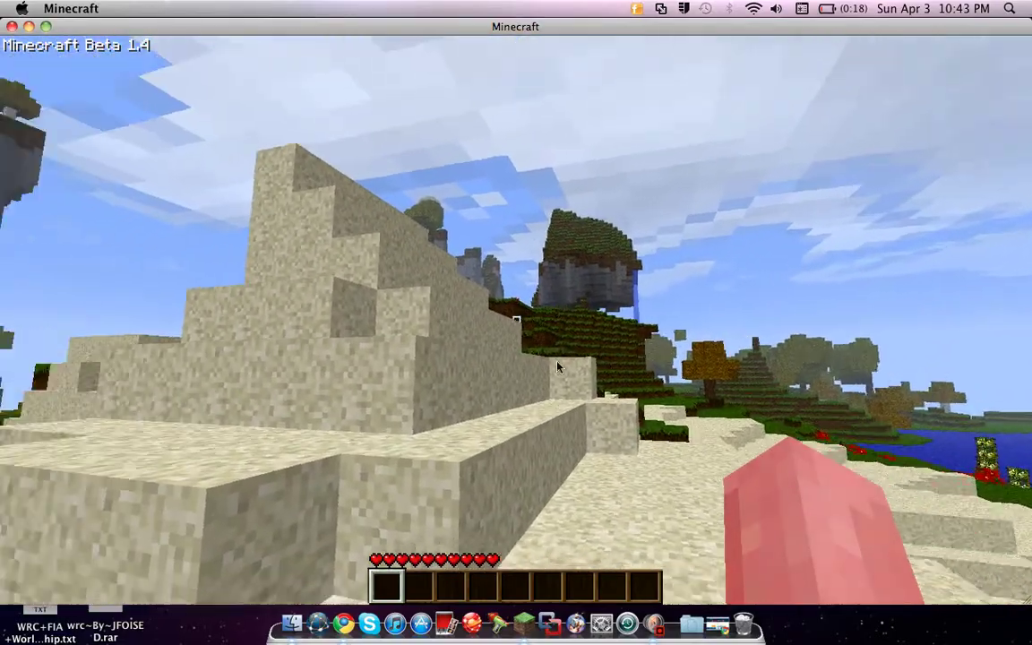
key("w")
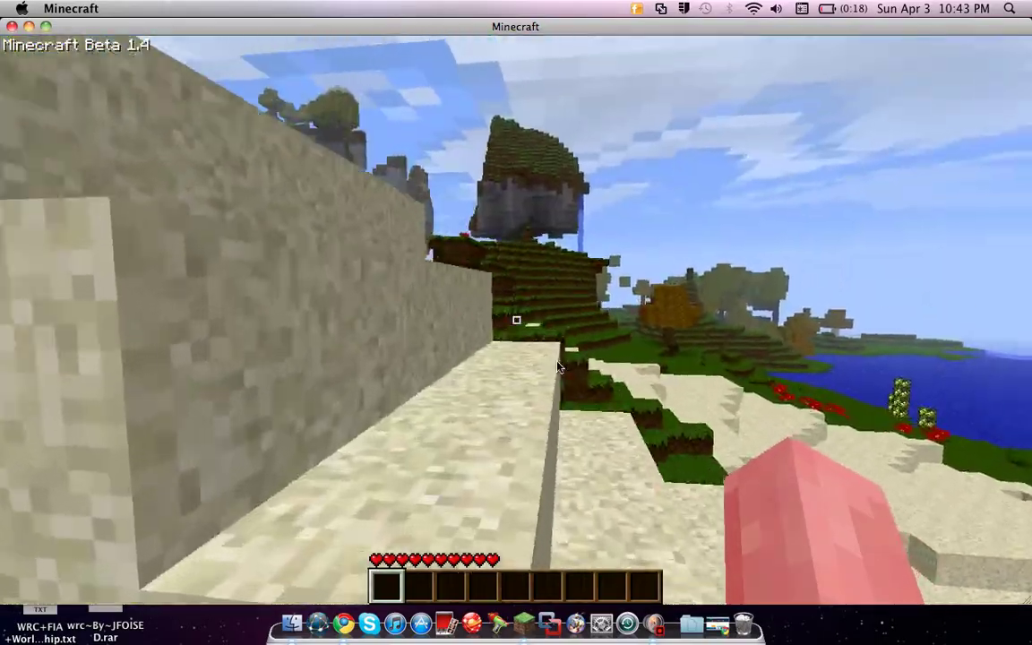
key("w")
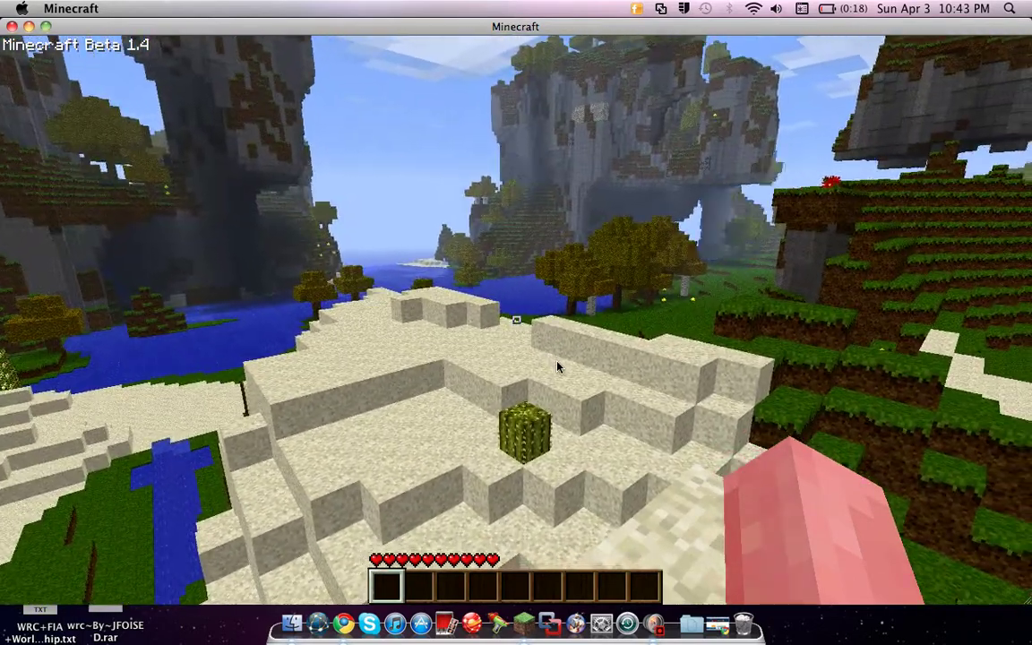
Open the inventory to check the TooManyItems overlay, and toggle the overlay off and on repeatedly, leaving it hidden
key("e")
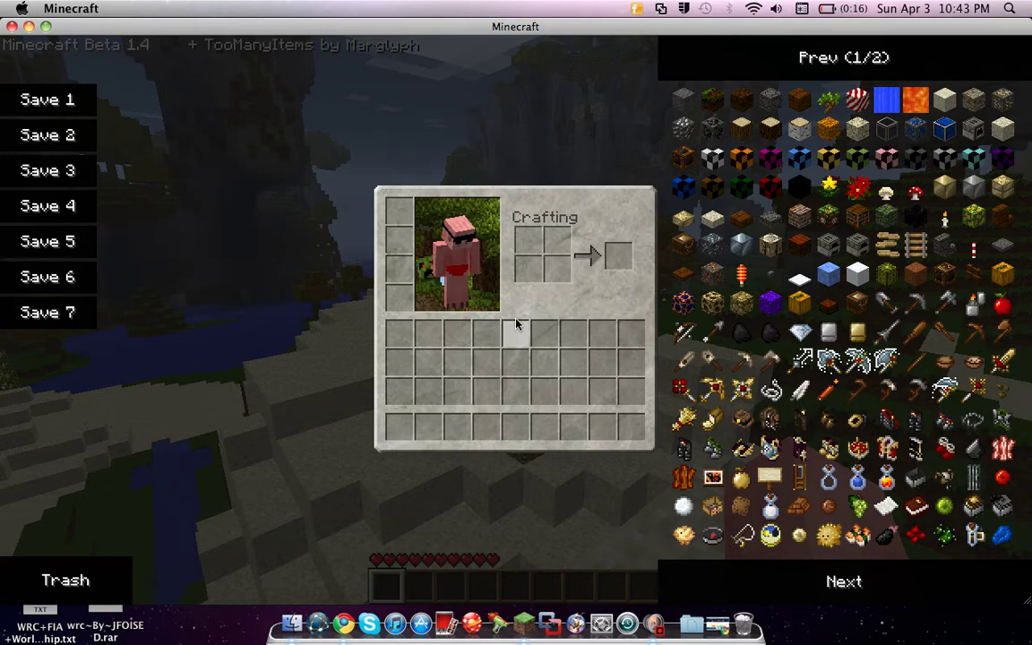
key("o")
key("o")
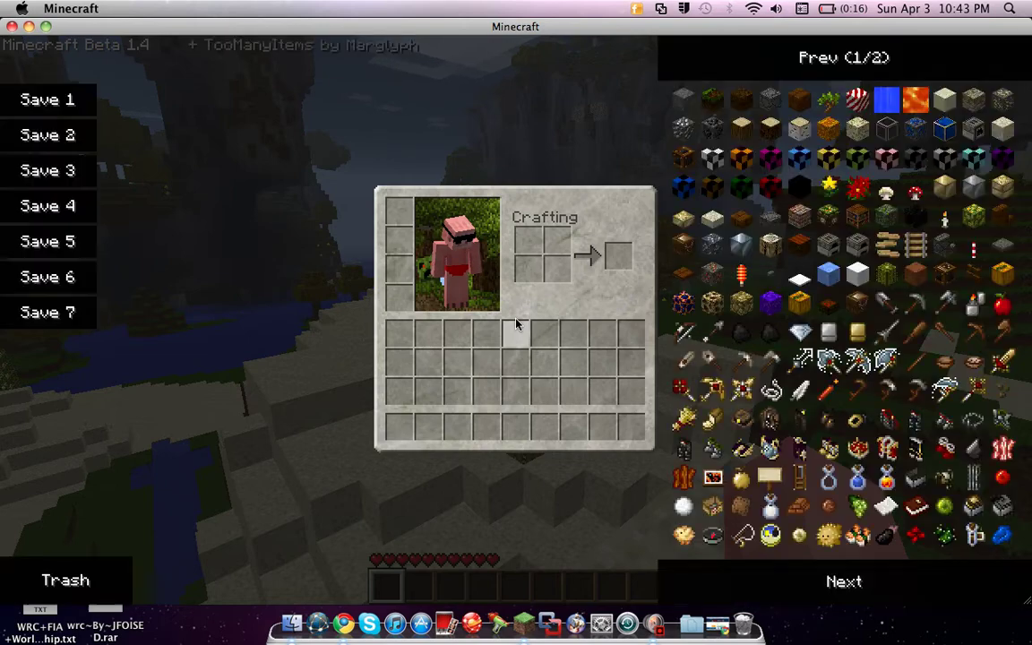
key("o")
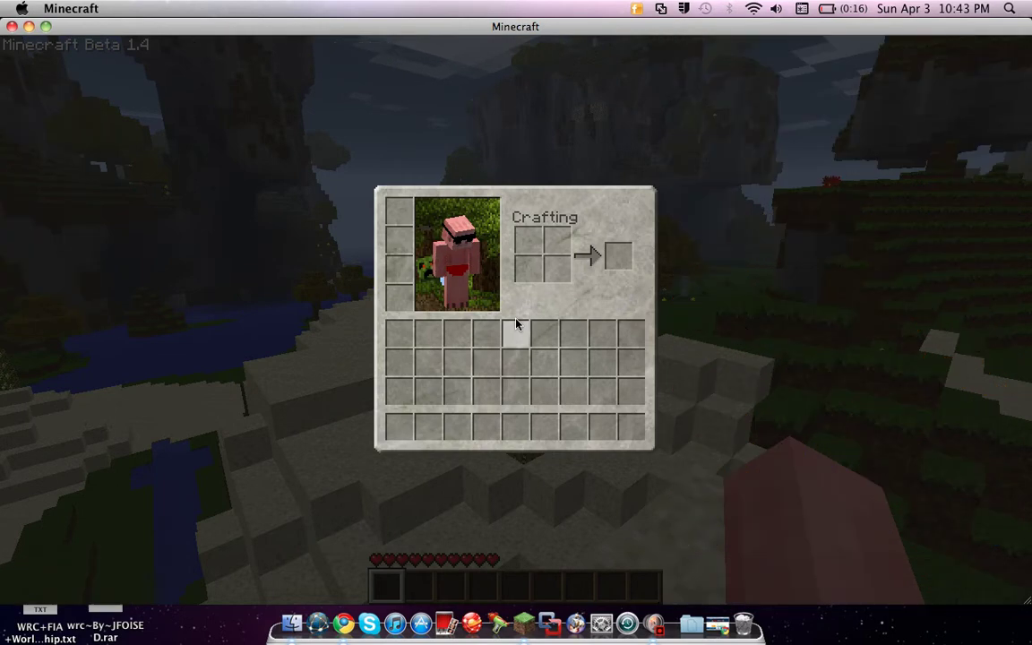
key("o")
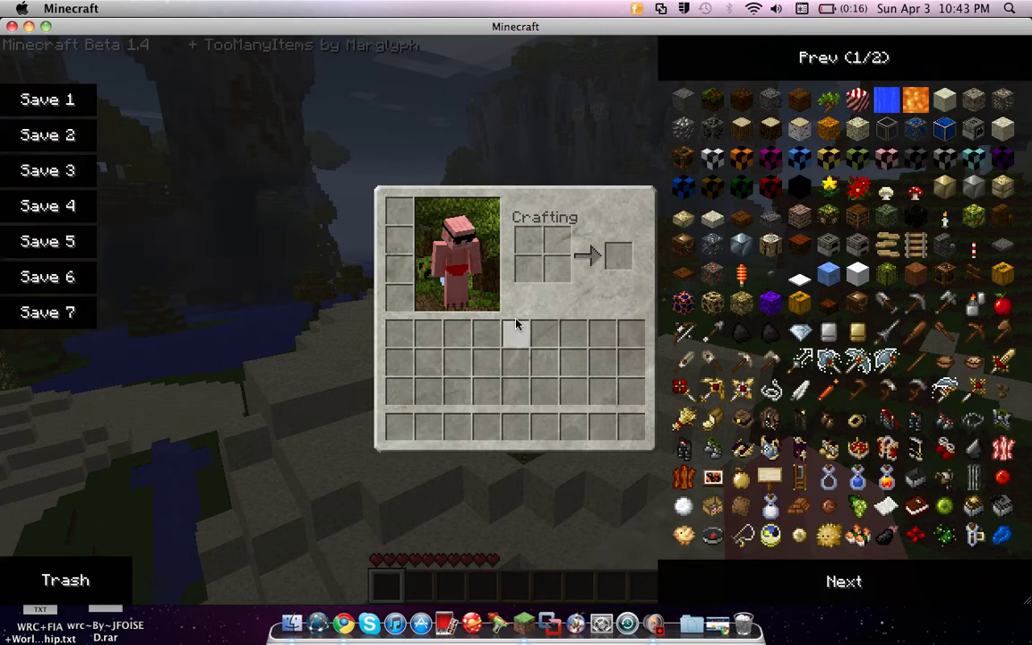
key("o")
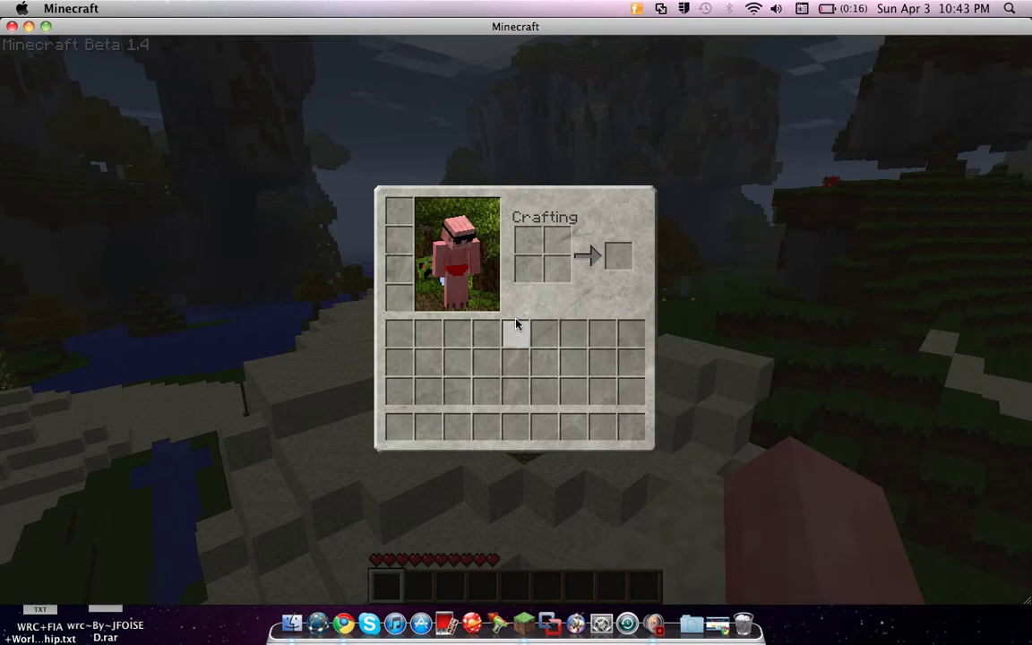
Toggle the TooManyItems overlay repeatedly, leave it shown beside the inventory, and return to the game
key("o")
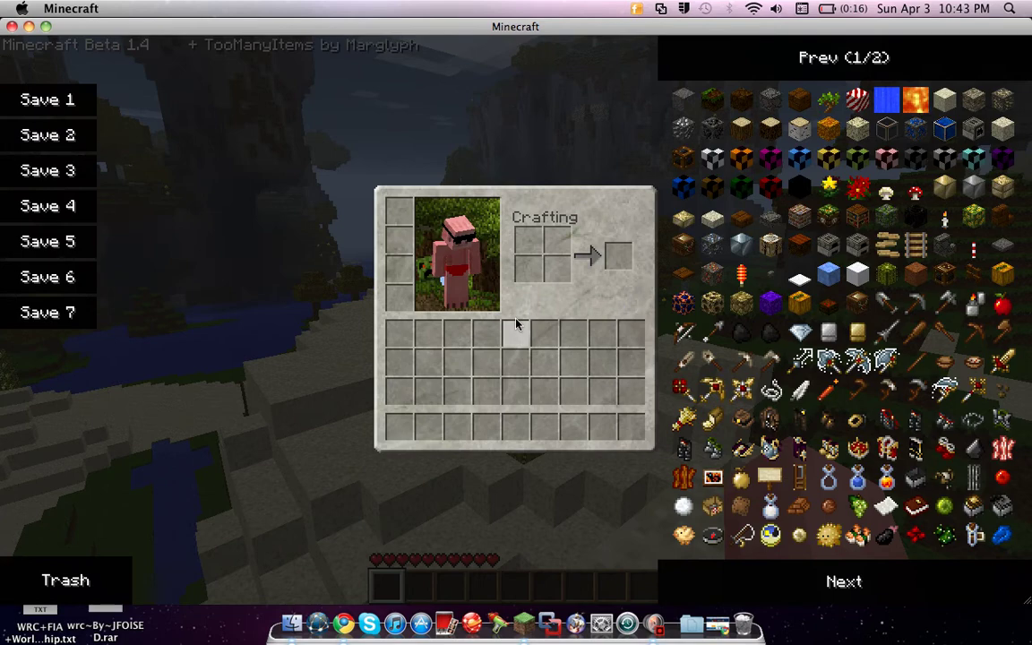
key("o")
key("o")
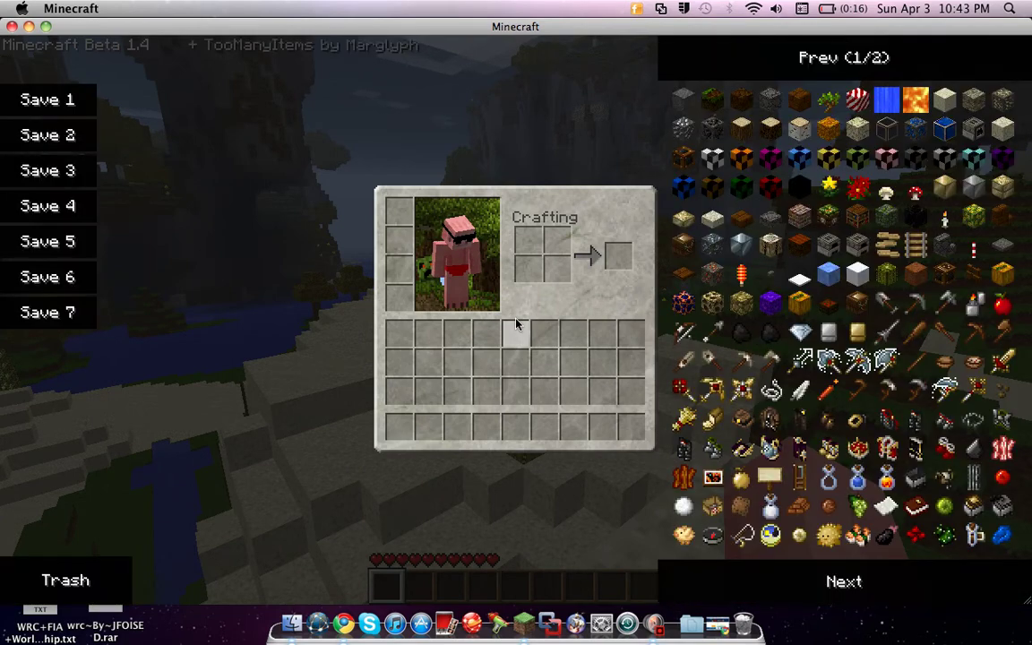
key("o")
key("o")
key("o")
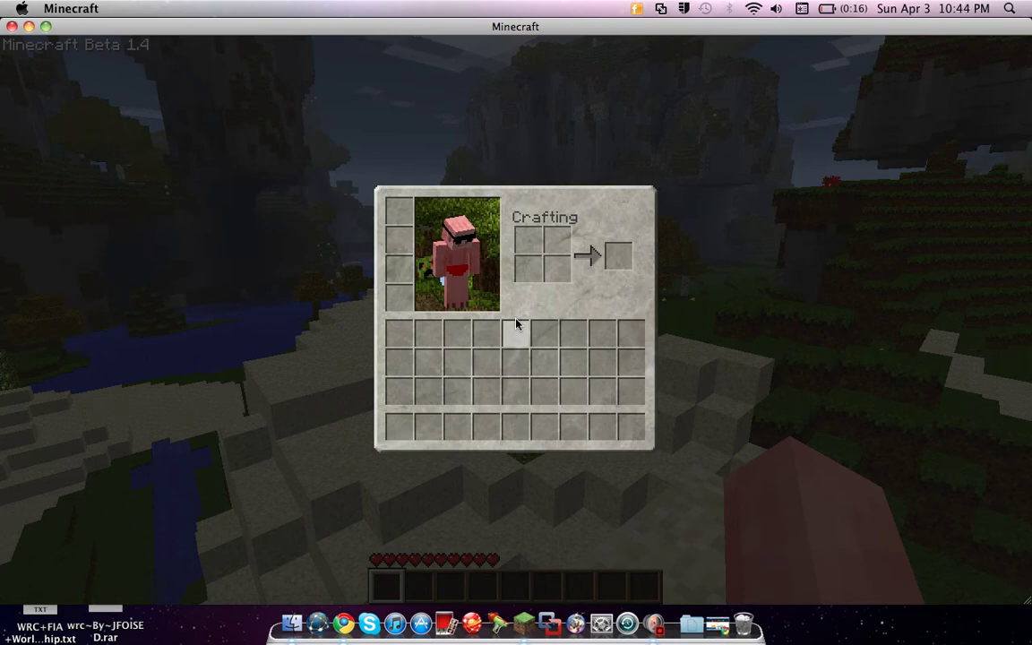
key("o")
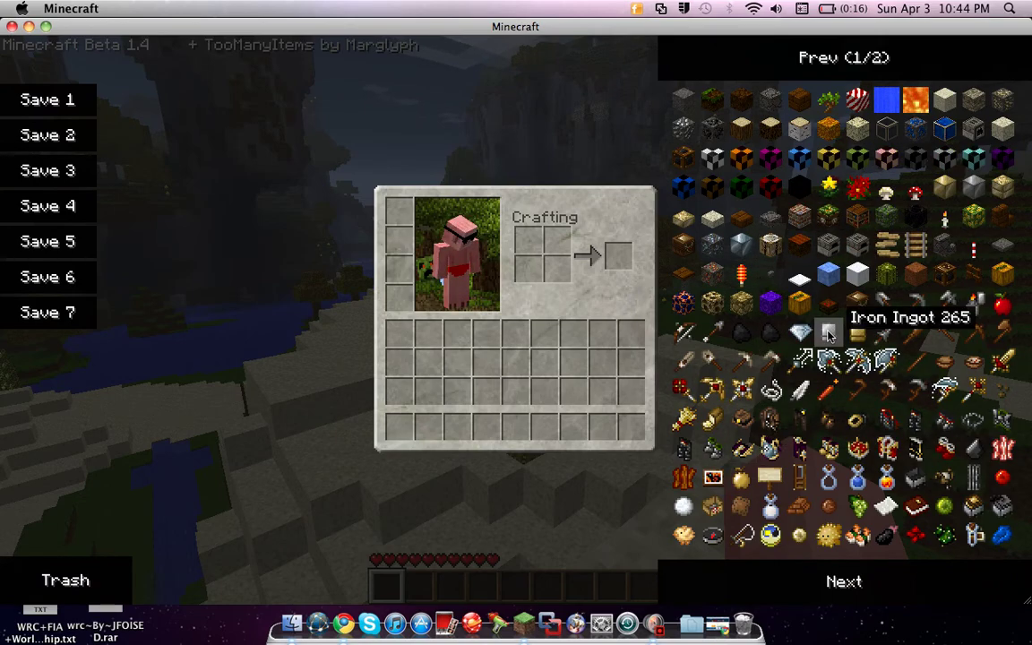
key("e")
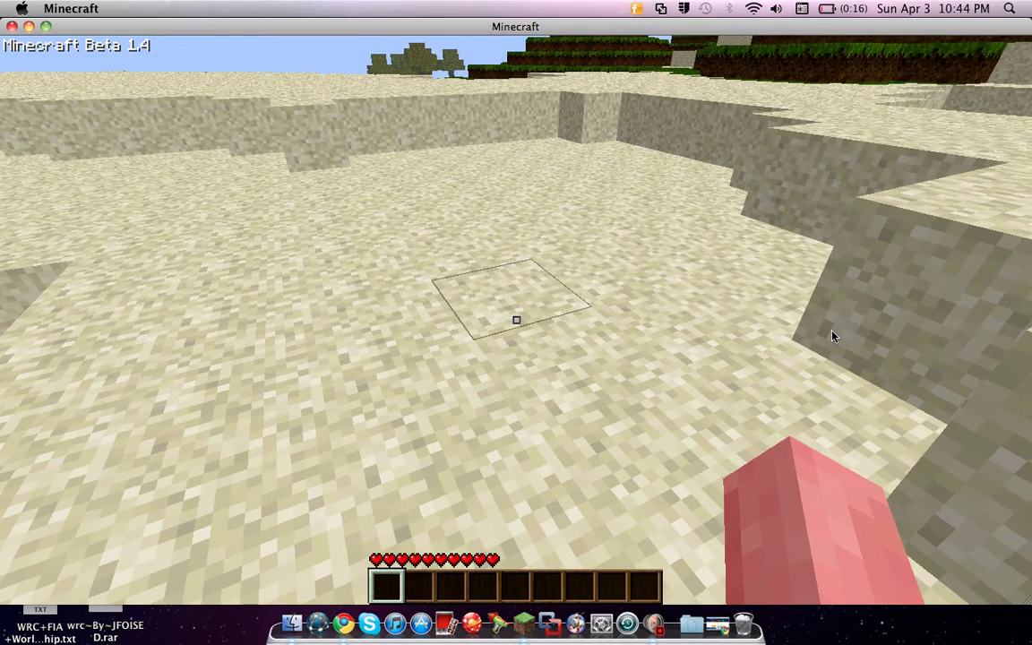
Take a stack of 64 crafting tables from the TooManyItems item list and place three of them on the sand
key("e")
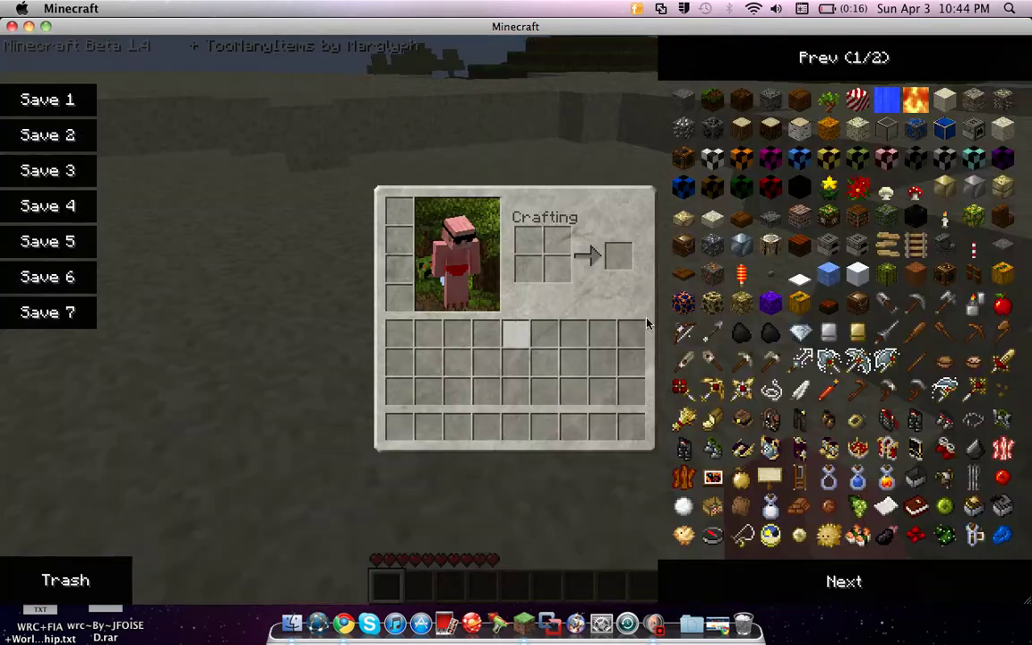
left_click(753, 255)
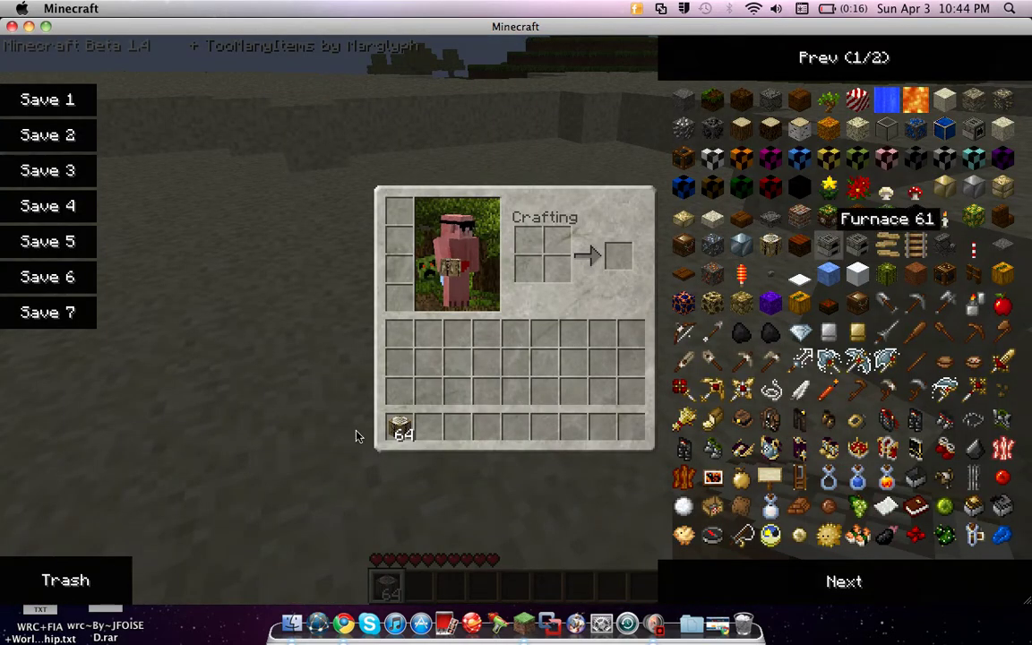
key("e")
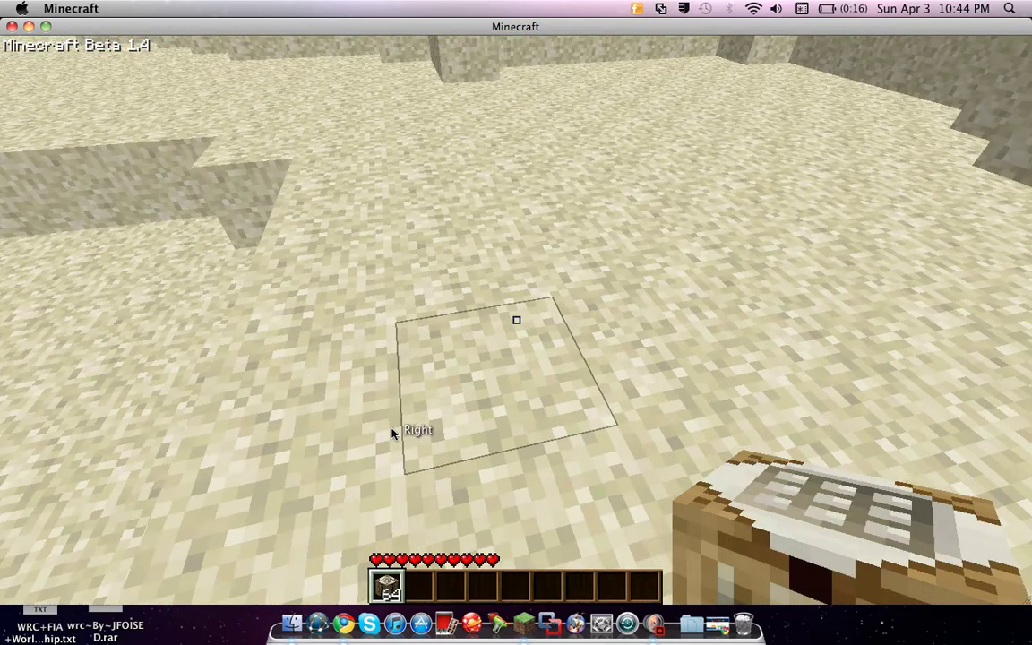
right_click(391, 433)
right_click(392, 433)
right_click(391, 433)
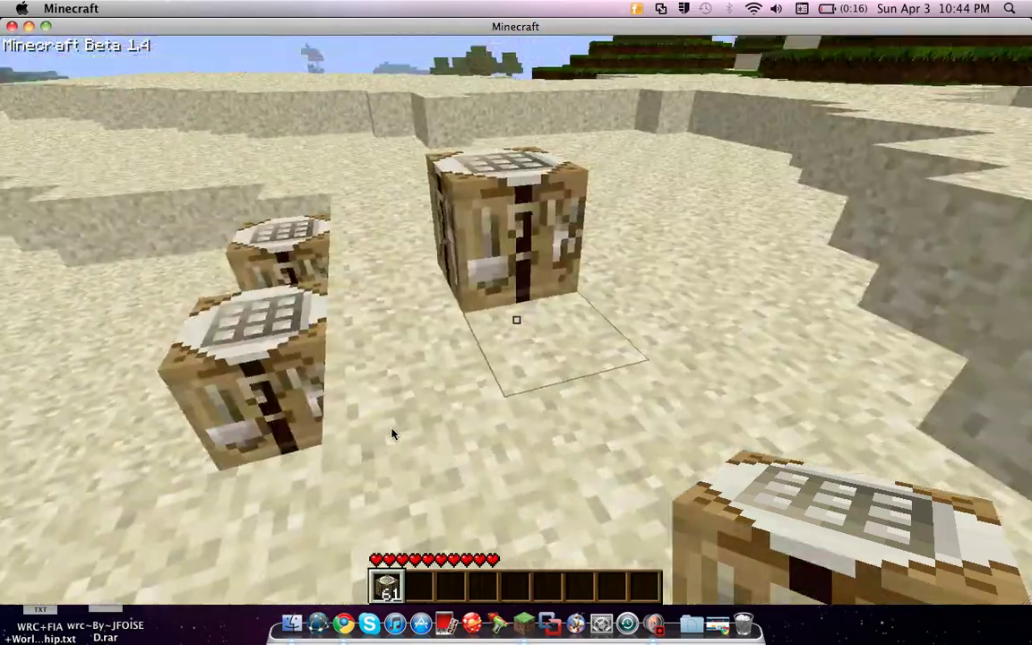
Pause the game, then save the world and quit to the title screen
key("Escape")
key("Escape")
key("Escape")
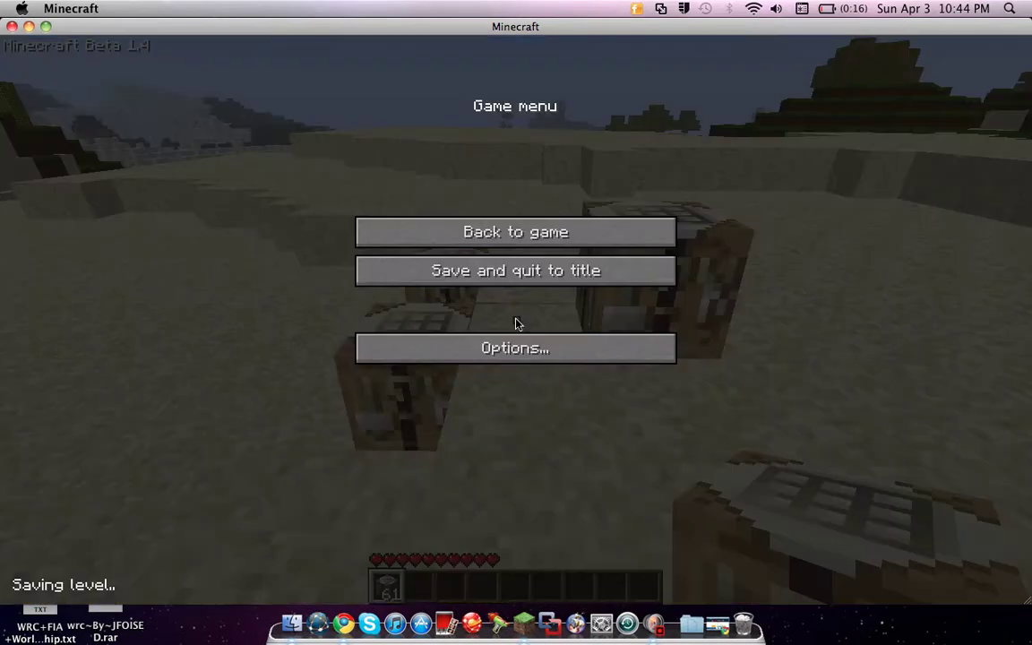
left_click(627, 279)
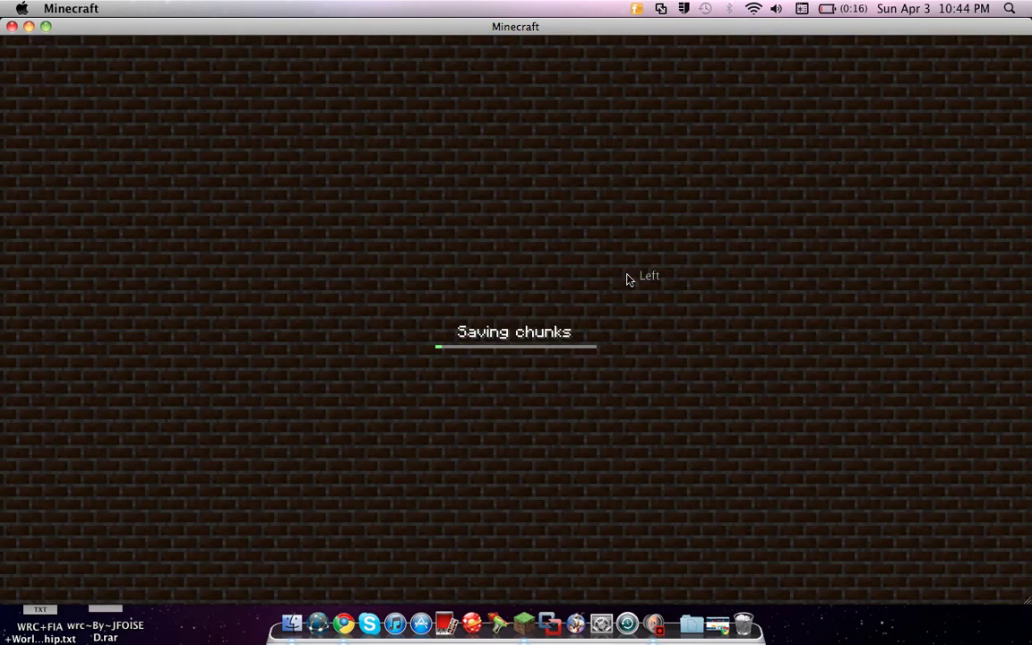